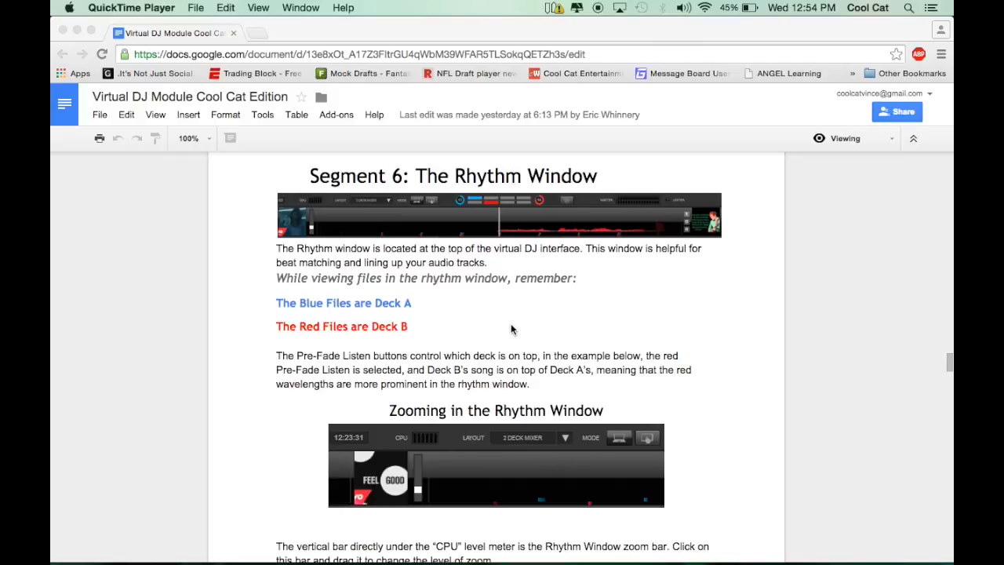
Step: Skim the Rhythm Window segment of the module document and switch to VirtualDJ 8
scroll(511, 327, down, 15)
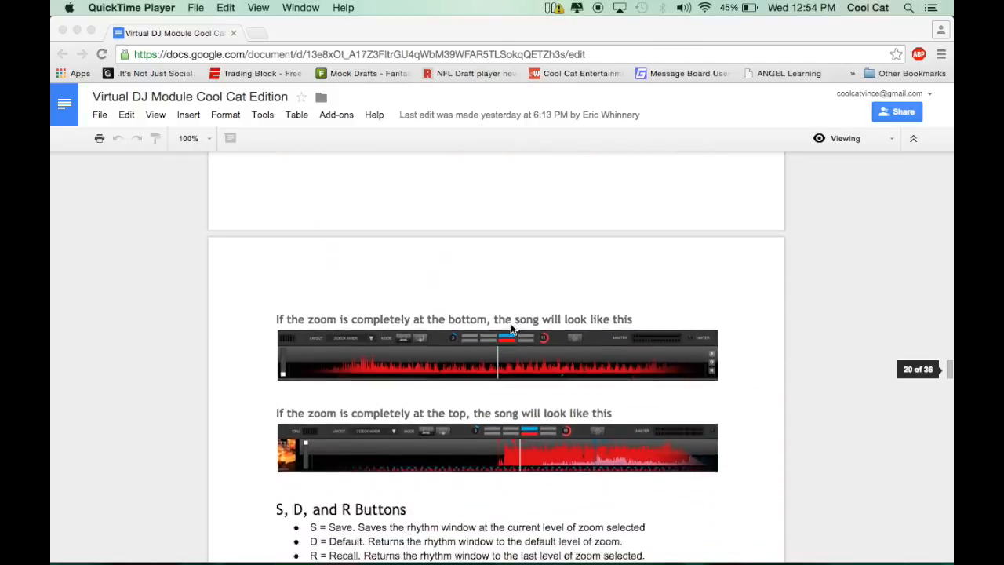
scroll(510, 327, down, 3)
scroll(511, 327, up, 9)
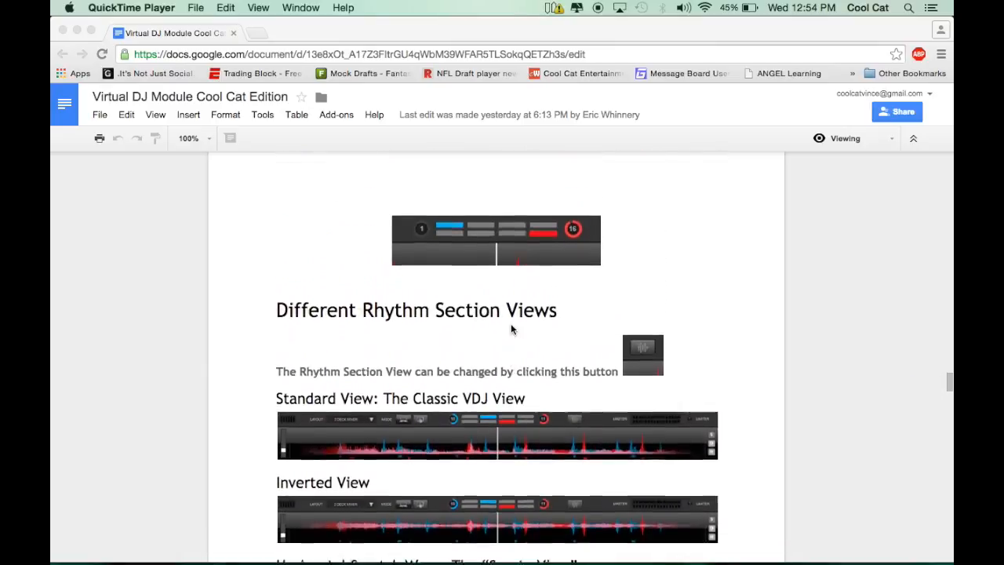
scroll(510, 327, up, 10)
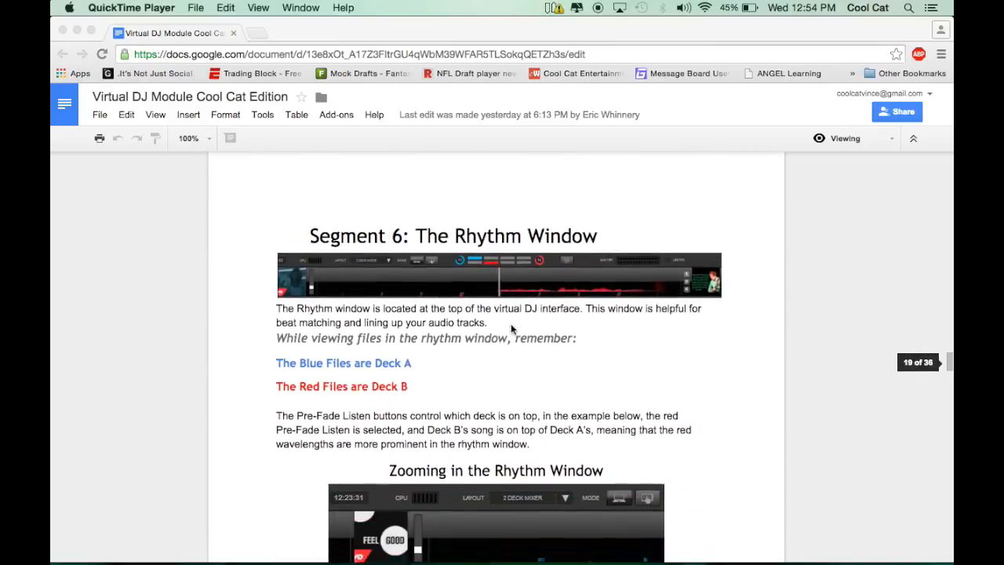
mouse_move(364, 553)
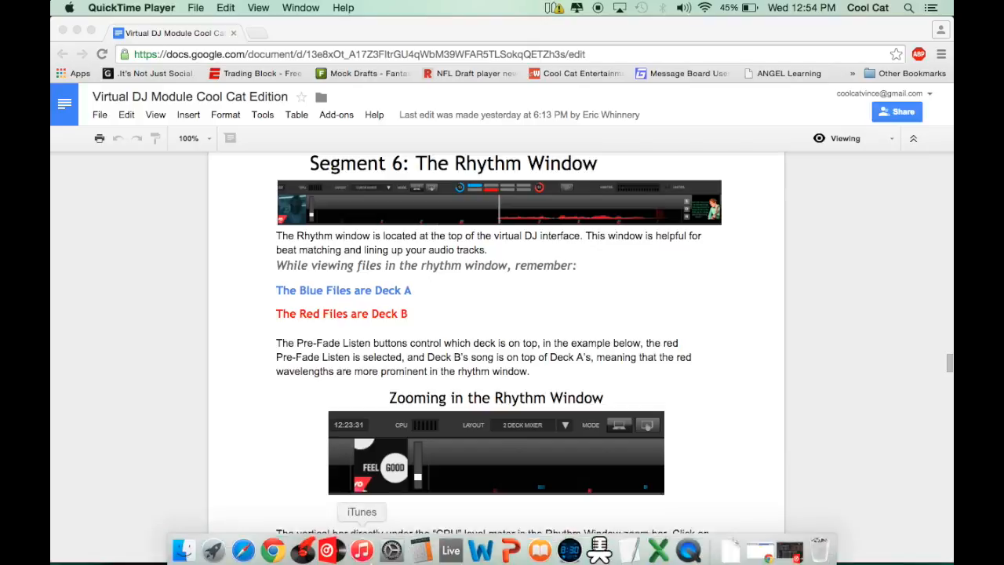
click(331, 547)
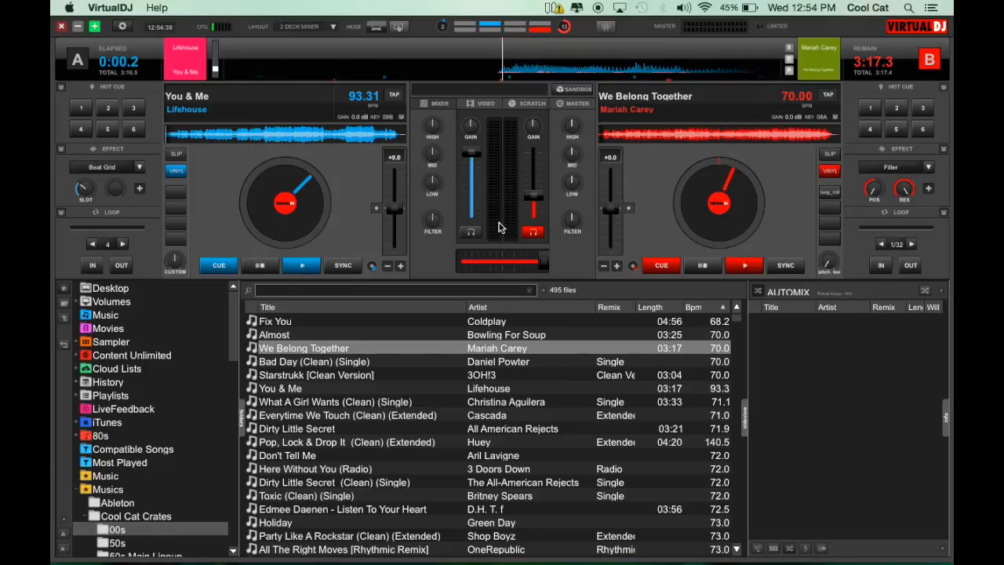
Step: Try the Pre-Fade Listen toggles of decks A and B, leaving both switched off
click(463, 239)
click(314, 353)
drag(314, 353, 332, 366)
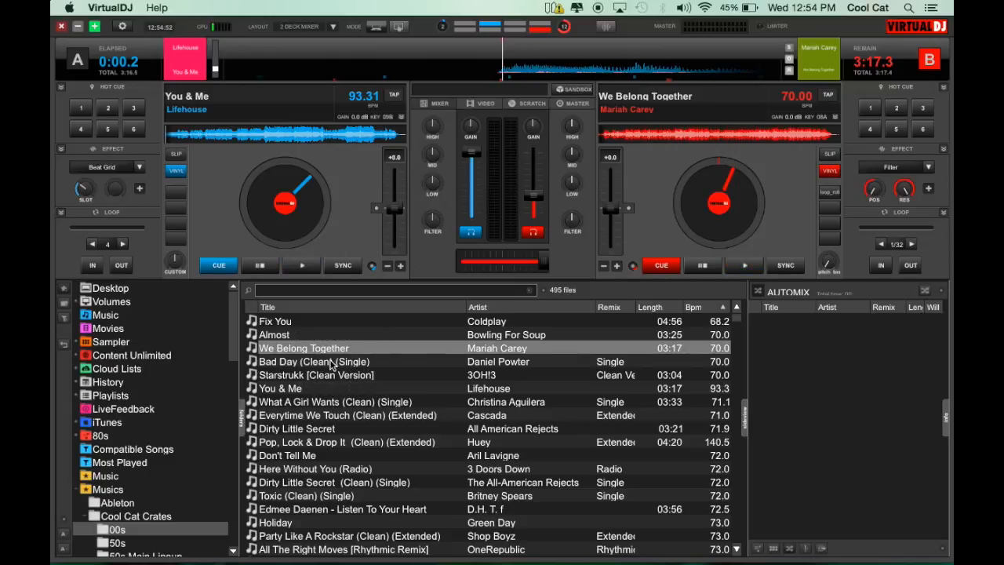
click(471, 238)
click(533, 233)
click(533, 232)
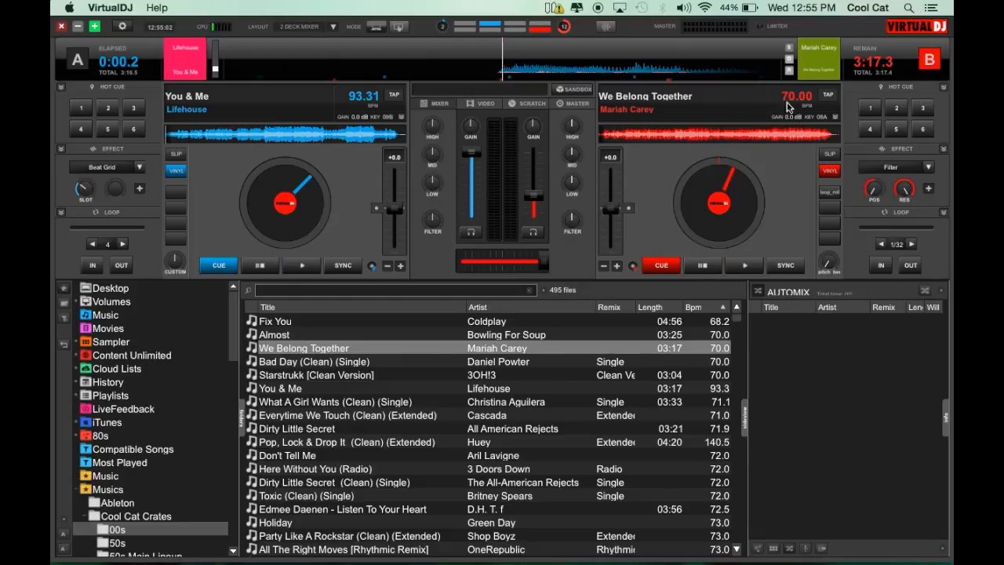
Step: Play We Belong Together on deck B, briefly view the decks' scratch waveforms, and pause it in the mixer view
drag(310, 364, 324, 391)
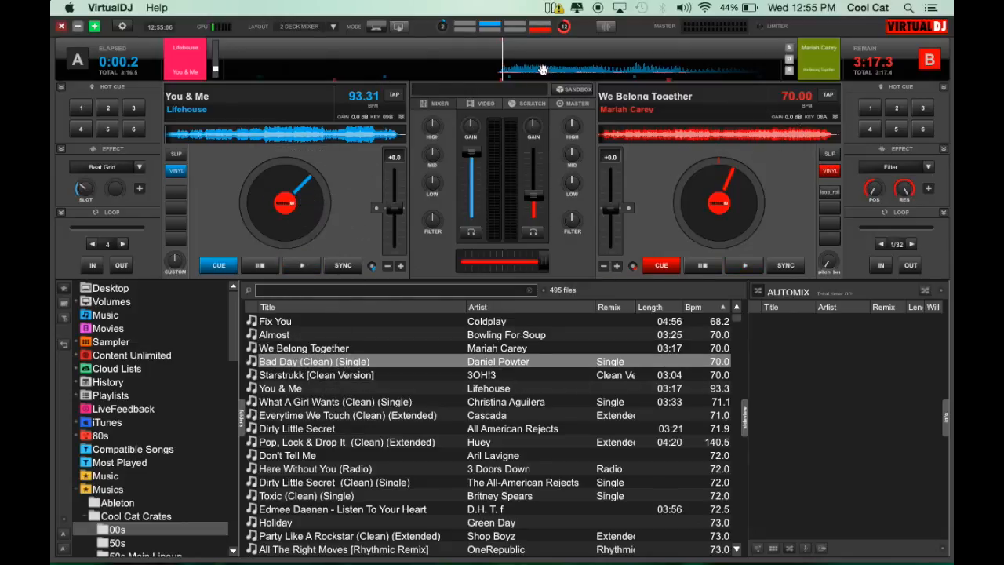
click(750, 266)
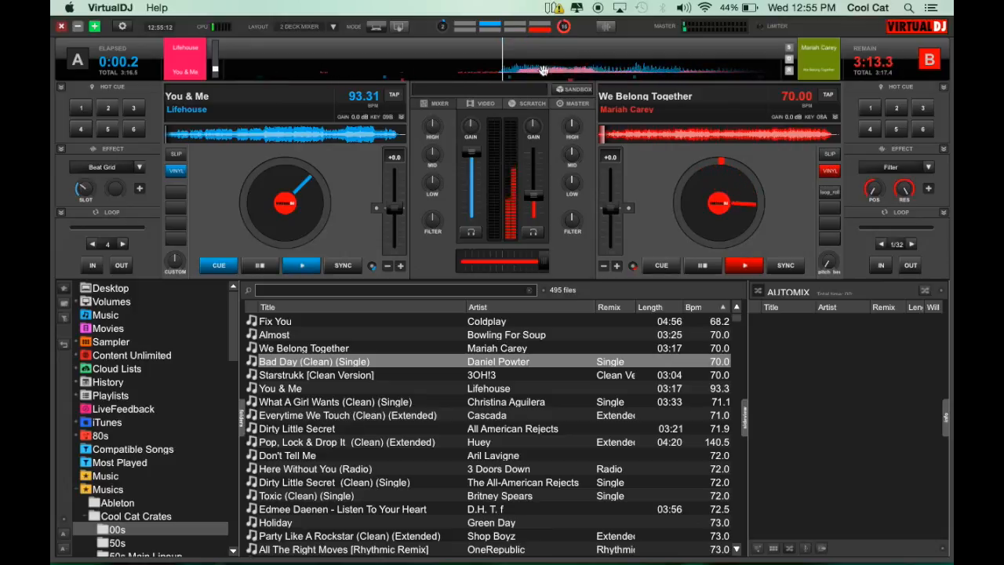
click(533, 104)
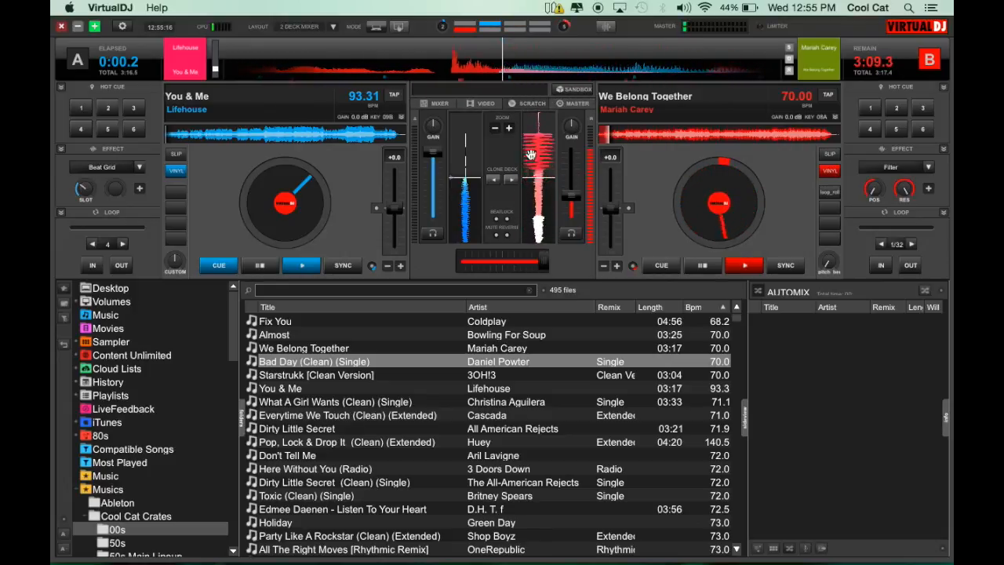
click(429, 105)
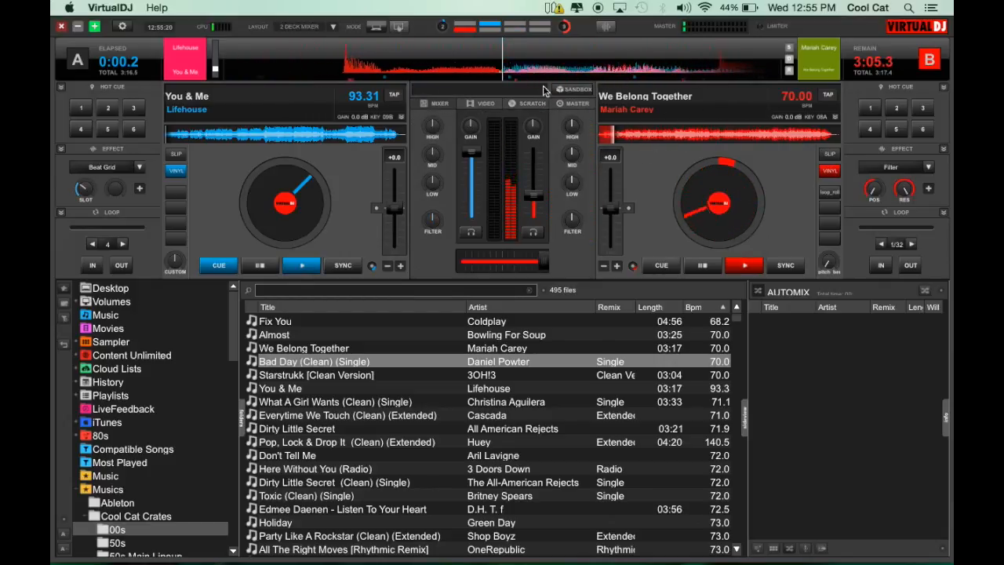
click(703, 266)
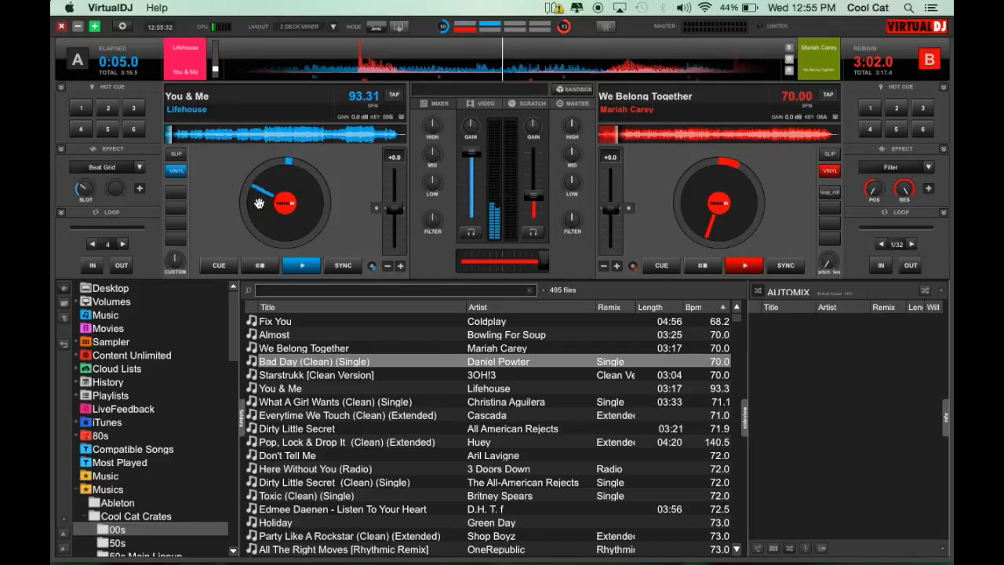
Step: Load several songs onto the decks, ending with Everytime We Touch (Clean) (Extended) on deck A and Here Without You (Radio) on deck B
click(311, 375)
drag(314, 474, 286, 200)
mouse_move(599, 67)
mouse_down()
mouse_move(518, 67)
mouse_move(580, 66)
mouse_up()
click(426, 402)
drag(426, 402, 708, 181)
drag(353, 480, 305, 198)
drag(429, 345, 718, 196)
drag(345, 441, 295, 181)
drag(315, 468, 710, 200)
drag(348, 415, 286, 192)
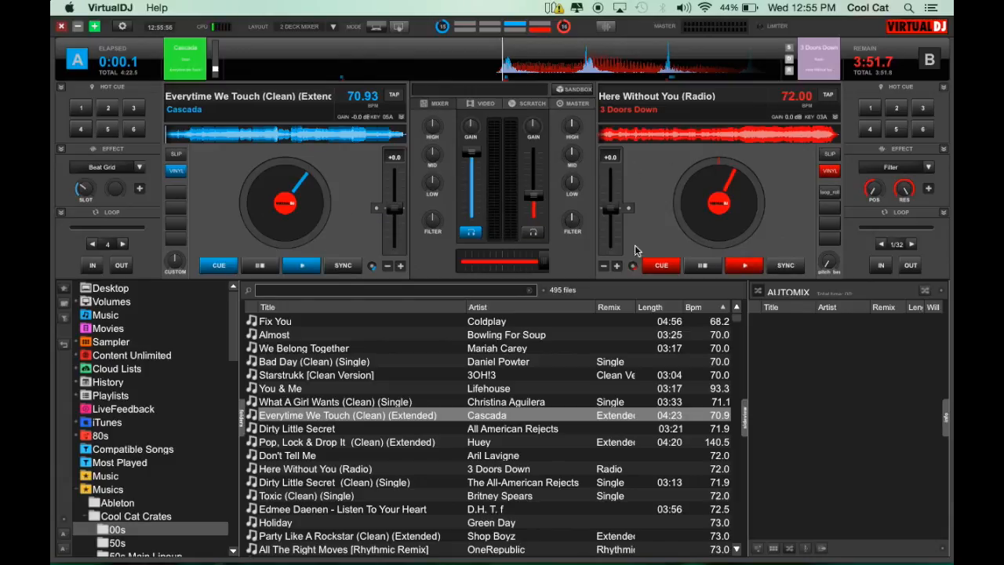
Step: Play deck A while moving the rhythm window zoom bar fully up and fully down, and pause it with the volume lowered
mouse_move(613, 72)
mouse_down()
mouse_move(450, 83)
mouse_move(460, 78)
mouse_move(365, 96)
mouse_move(521, 98)
mouse_move(622, 77)
mouse_up()
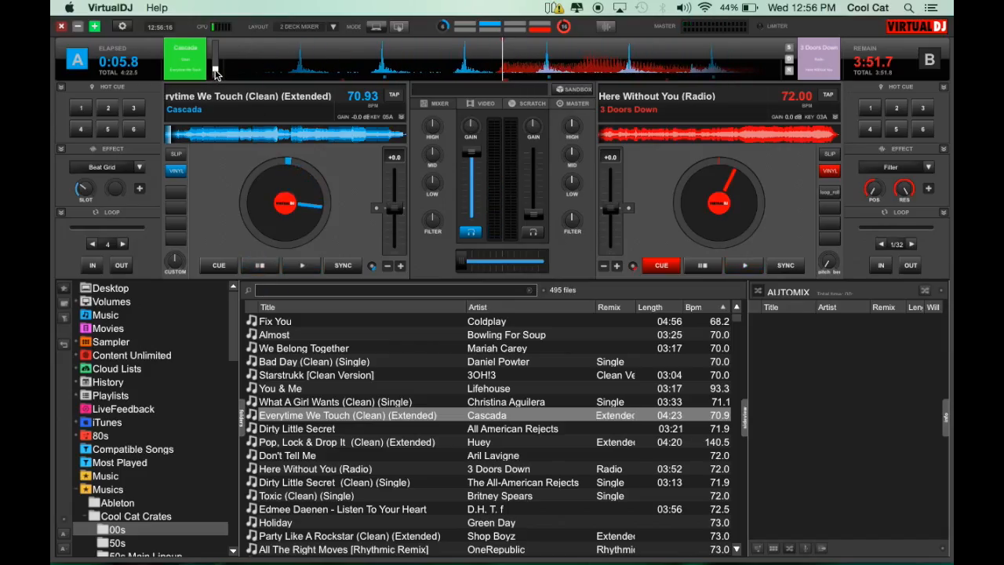
drag(215, 68, 219, 4)
click(312, 268)
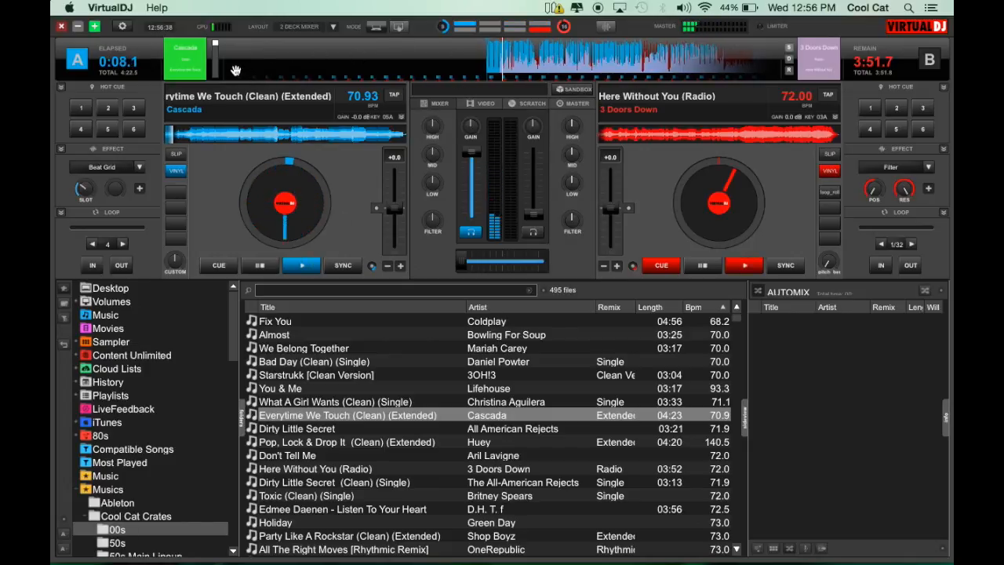
drag(212, 40, 214, 77)
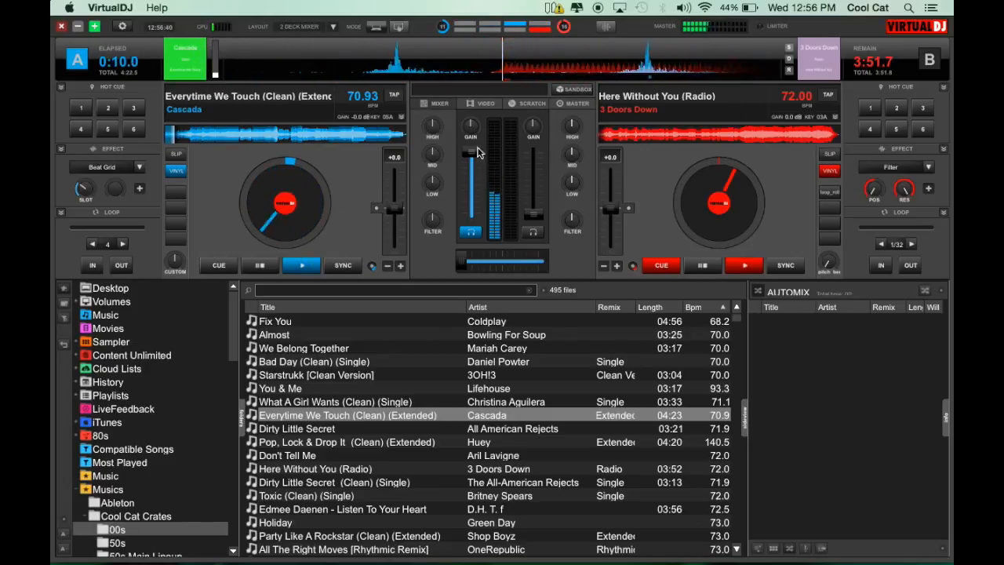
drag(471, 151, 467, 194)
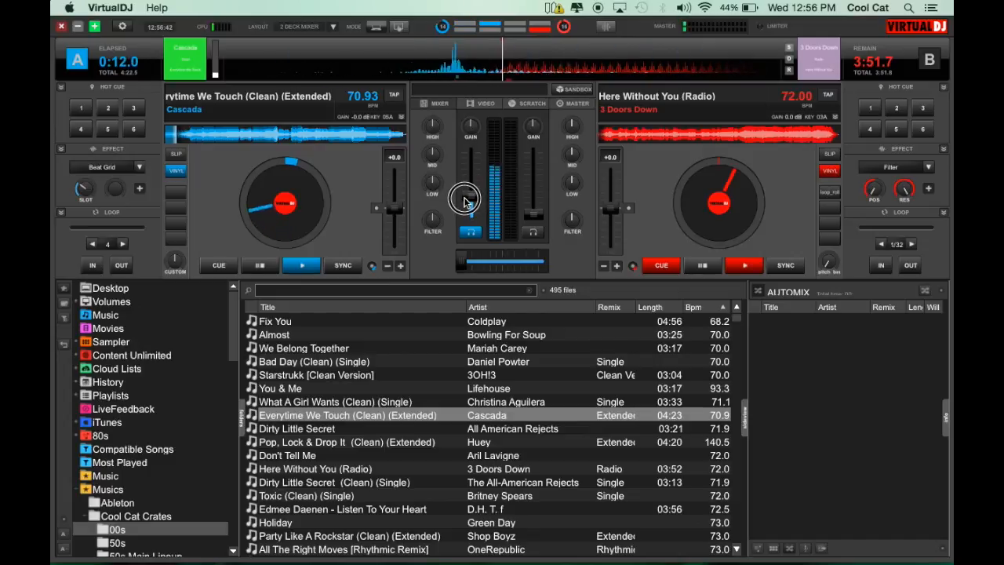
click(268, 264)
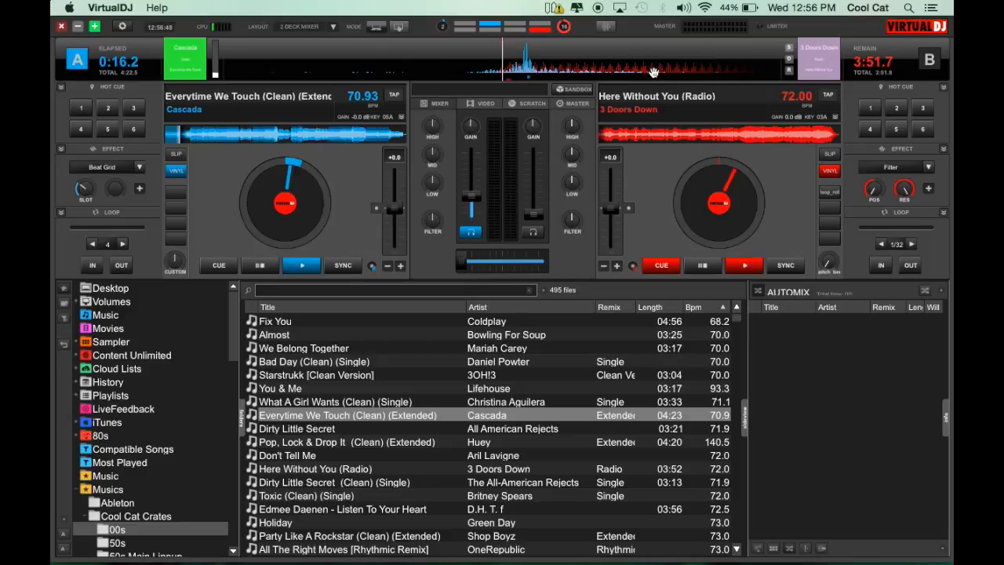
Step: Restore the default rhythm window zoom, scrub deck A to about 0:15, and recall the last zoom after setting the zoom bar fully up
click(788, 62)
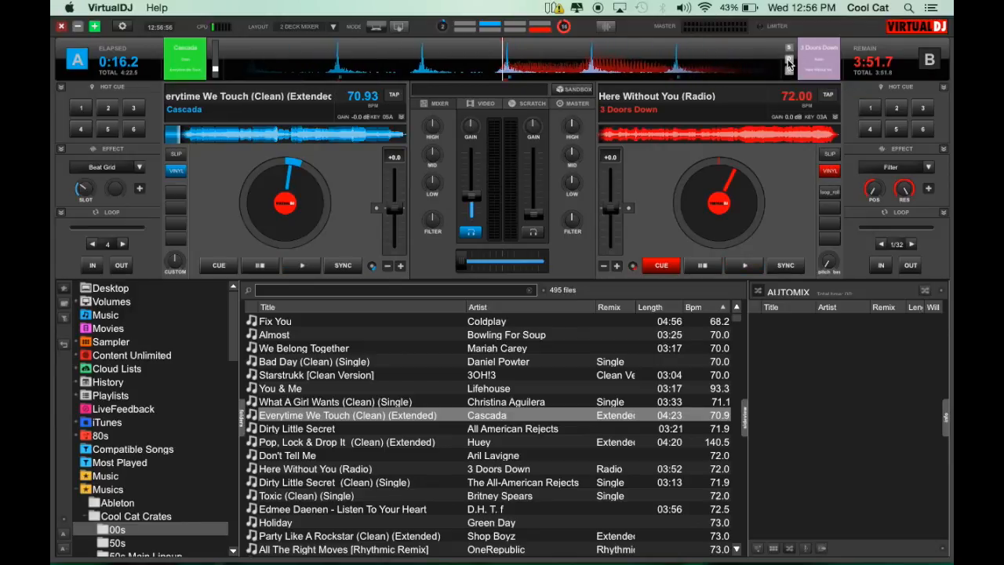
click(612, 66)
drag(612, 67, 385, 73)
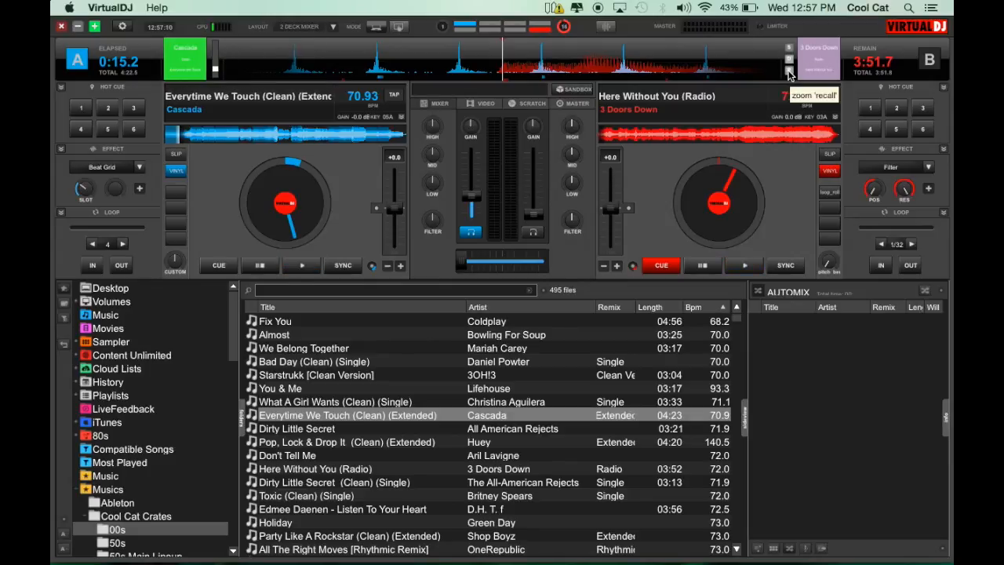
click(214, 73)
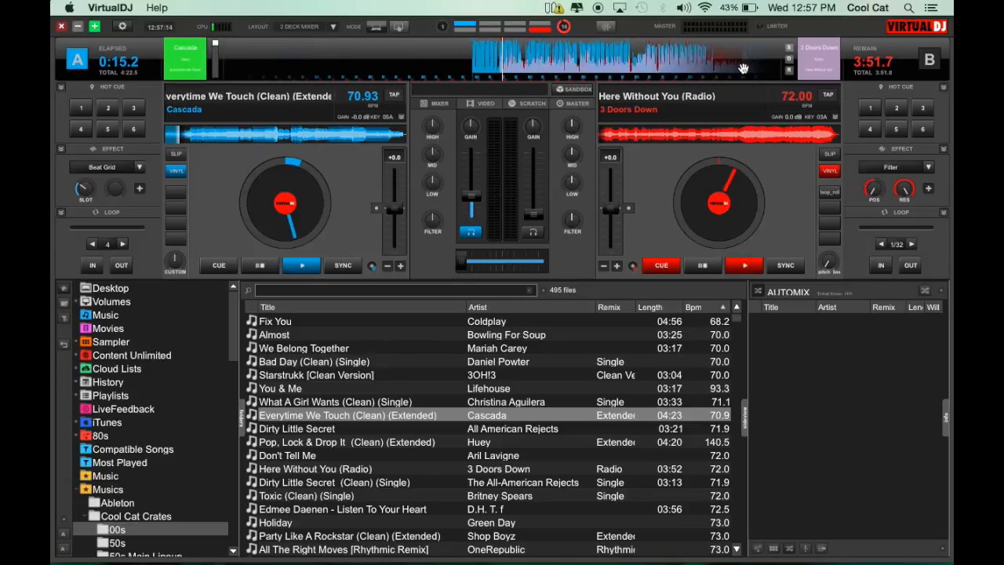
click(789, 71)
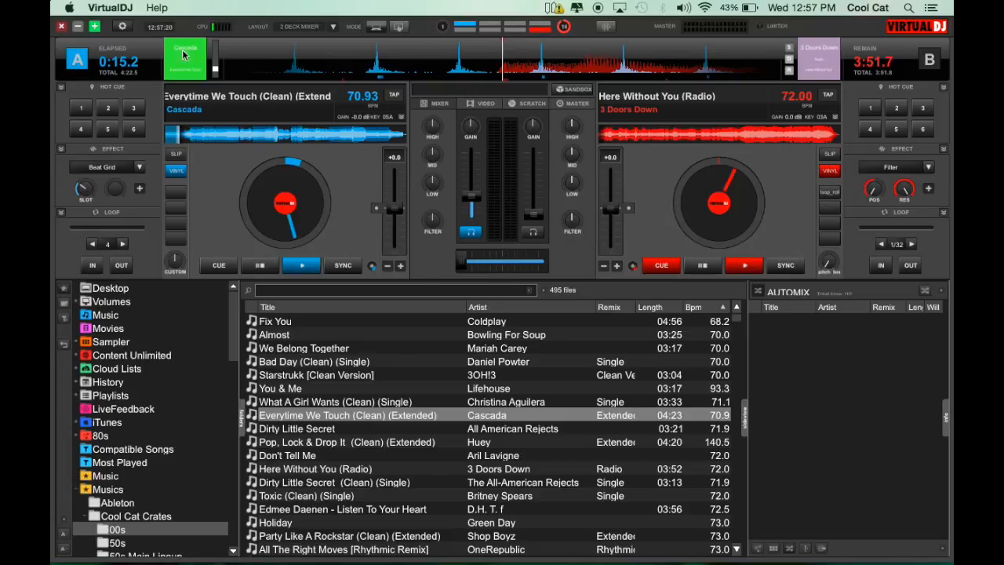
Step: Load You & Me by Lifehouse and Holiday by Green Day in turn onto deck A
click(280, 389)
drag(269, 362, 210, 198)
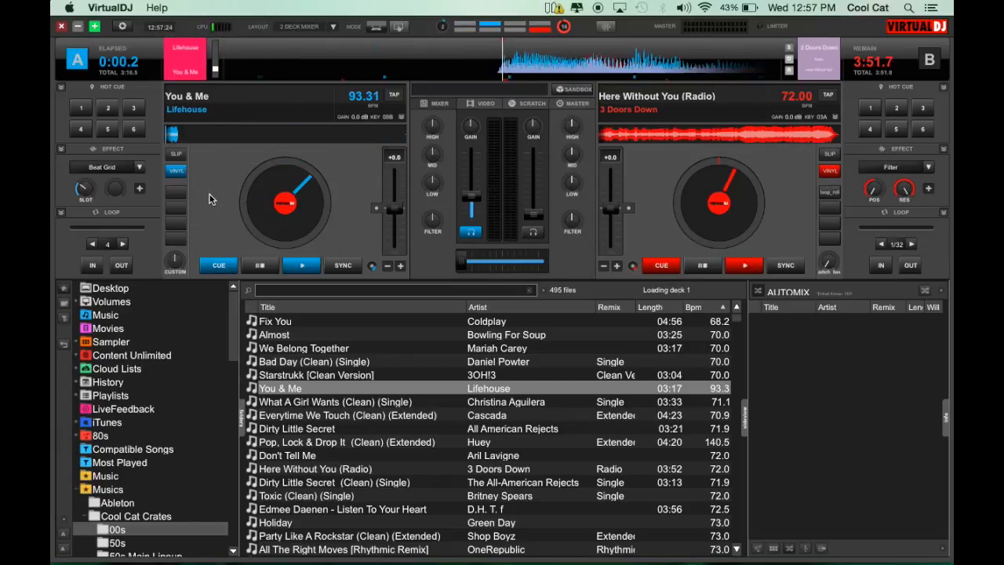
drag(300, 363, 222, 167)
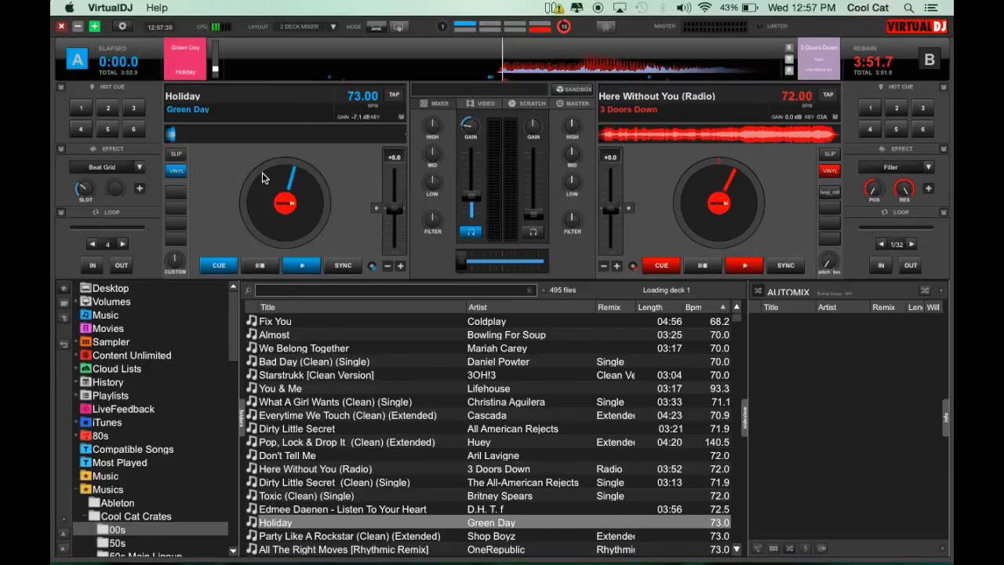
Step: Open the Acoustic Popular folder and load songs onto deck A, ending with Drops Of Jupiter (Tell Me)
scroll(125, 540, down, 5)
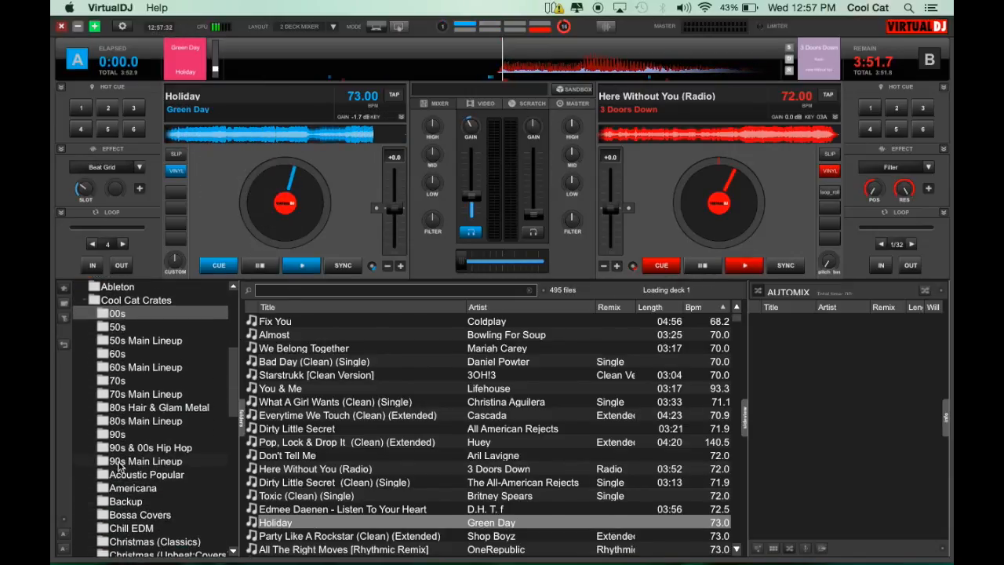
click(125, 474)
drag(276, 403, 285, 196)
drag(320, 403, 284, 204)
drag(337, 362, 305, 192)
drag(333, 471, 306, 177)
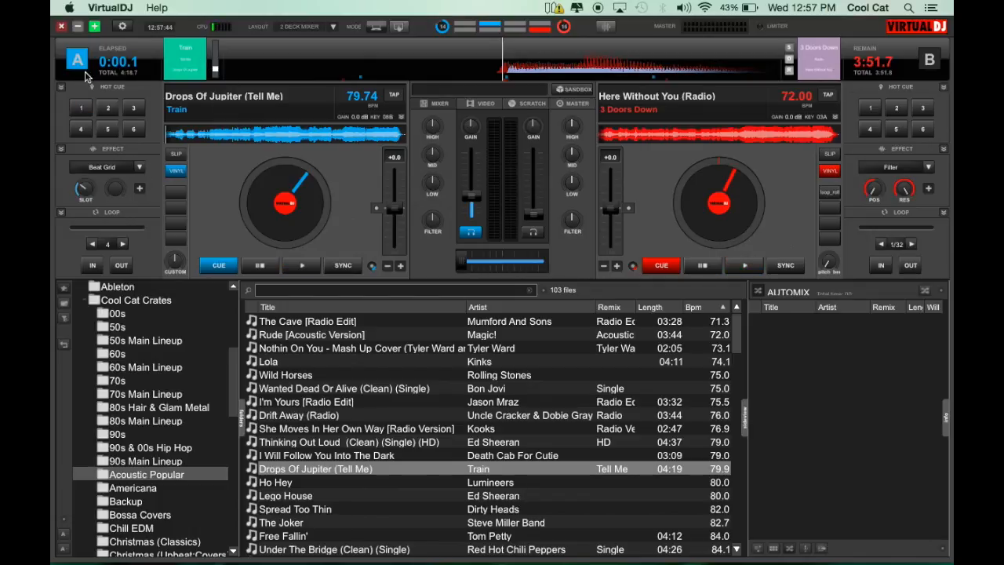
Step: Play Drops Of Jupiter (Tell Me) from about 3:35 and switch deck A's timer to remaining time before pausing
click(130, 64)
click(304, 269)
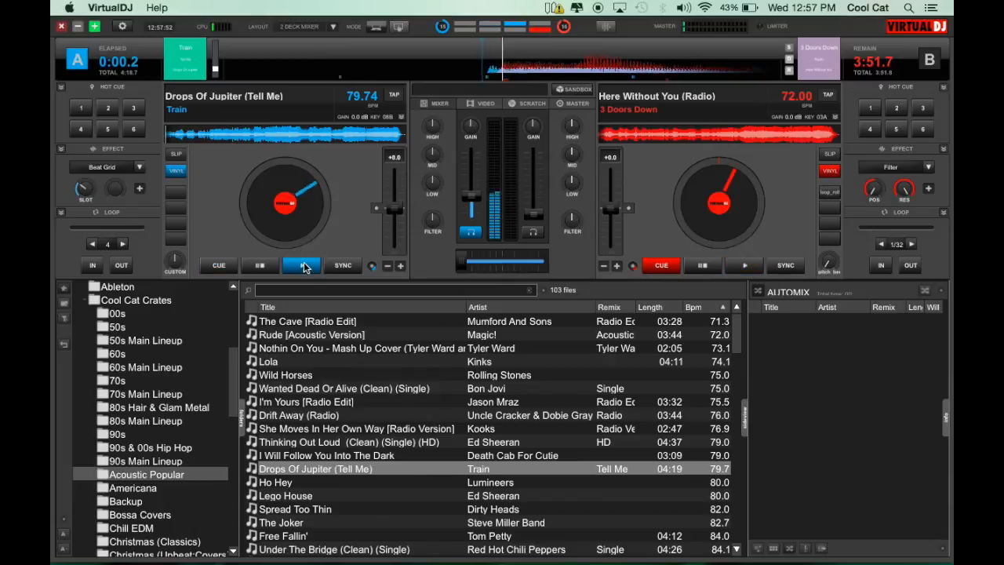
drag(274, 136, 367, 135)
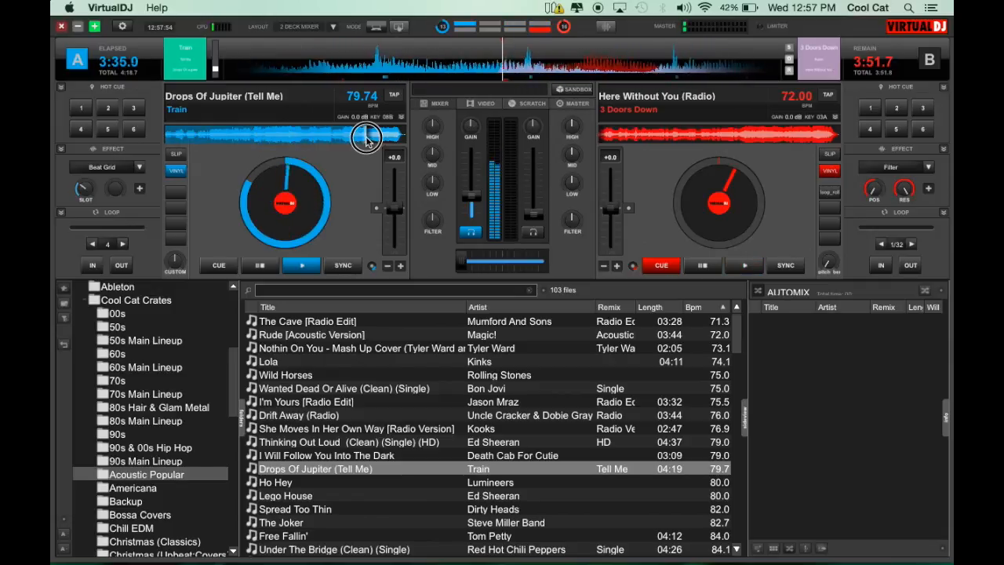
click(130, 64)
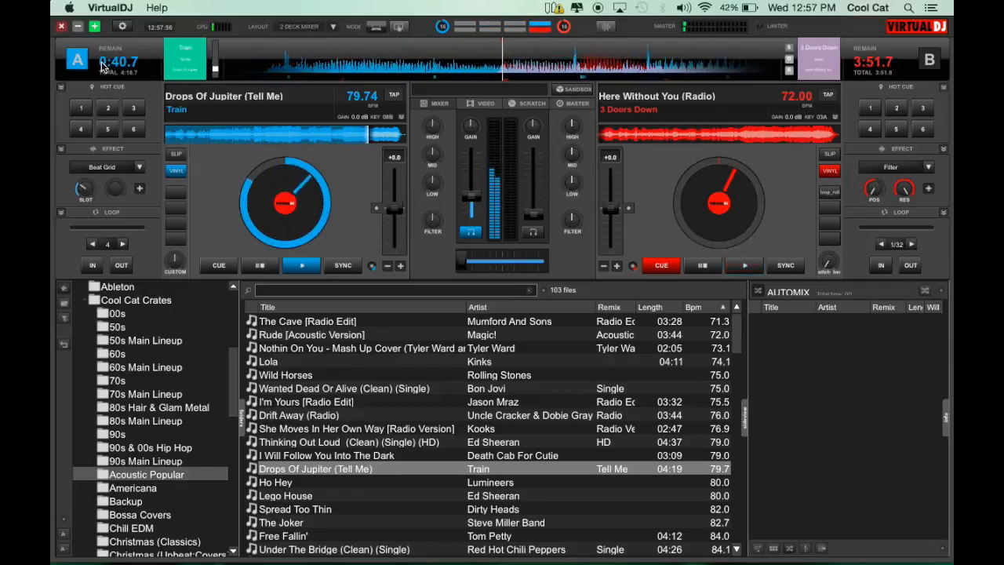
click(262, 266)
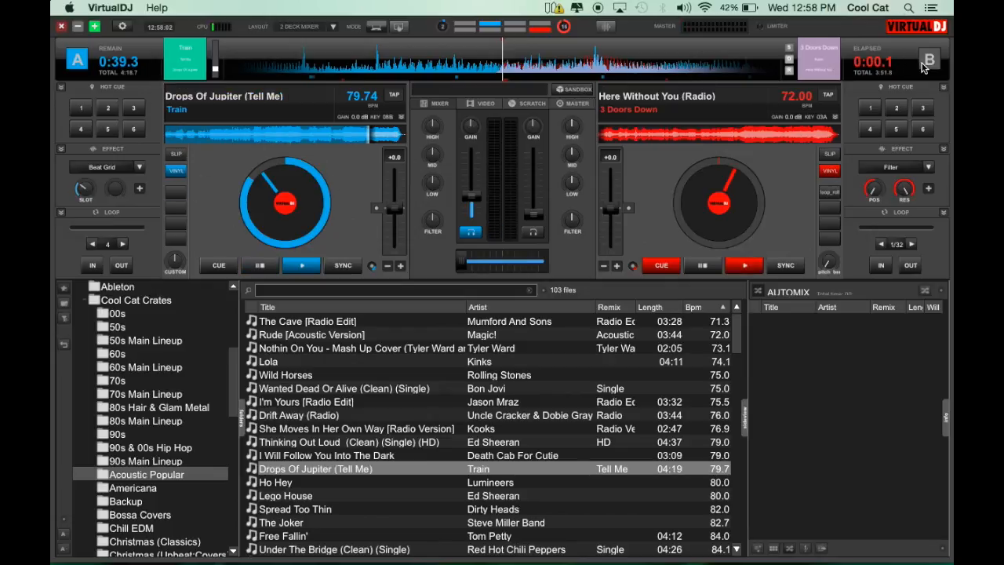
Step: Move deck B's song to about 0:09 before its end and load She Moves In Her Own Way [Radio Version] onto deck A
click(831, 135)
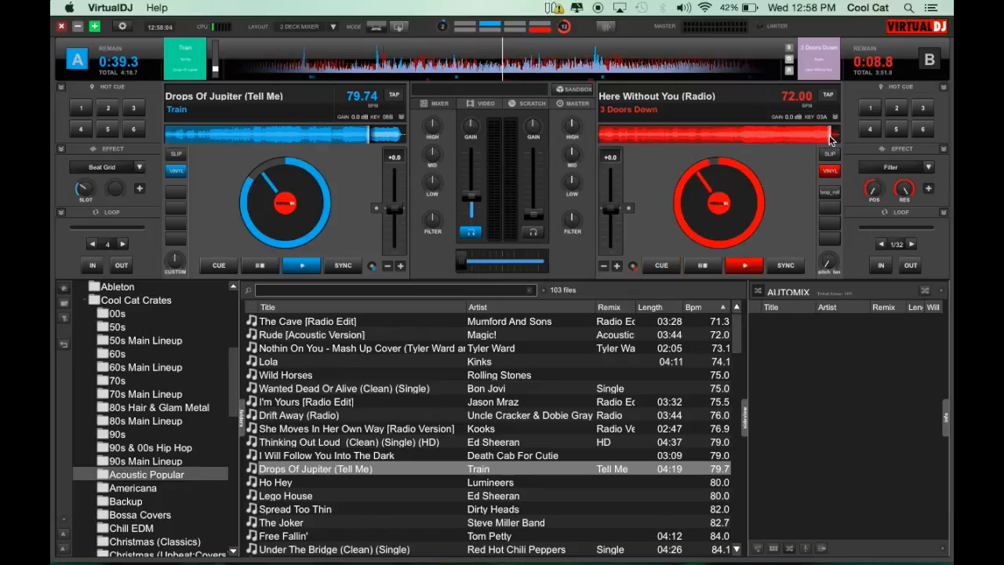
drag(348, 429, 287, 206)
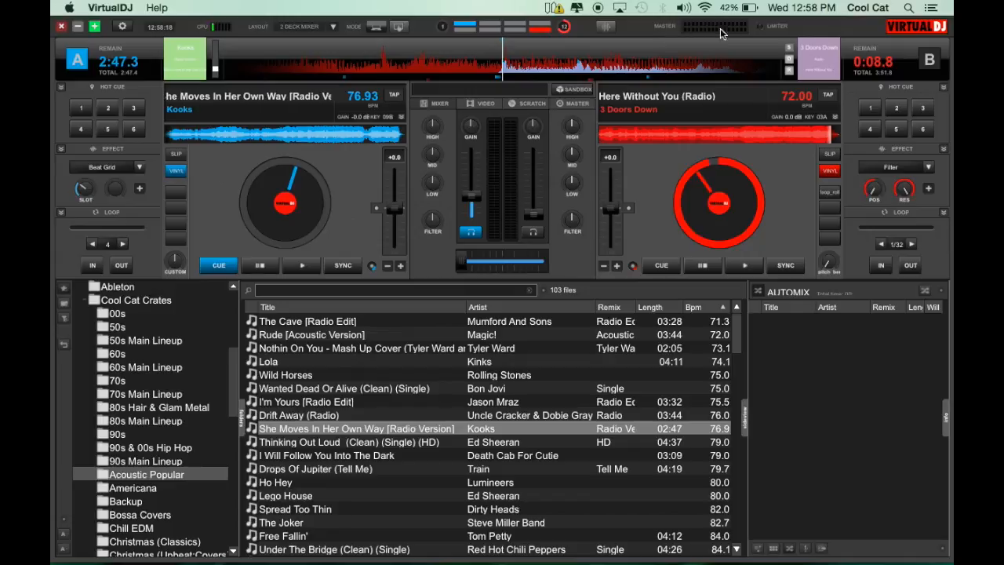
Step: Play deck B, raise deck A's volume fader to full, and move the crossfader fully to deck B
click(745, 267)
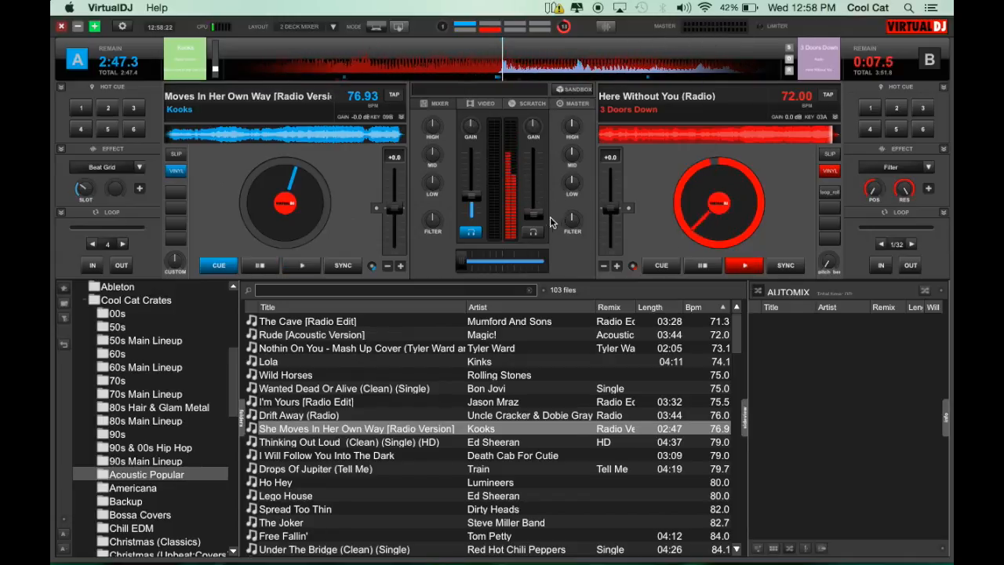
drag(469, 196, 472, 128)
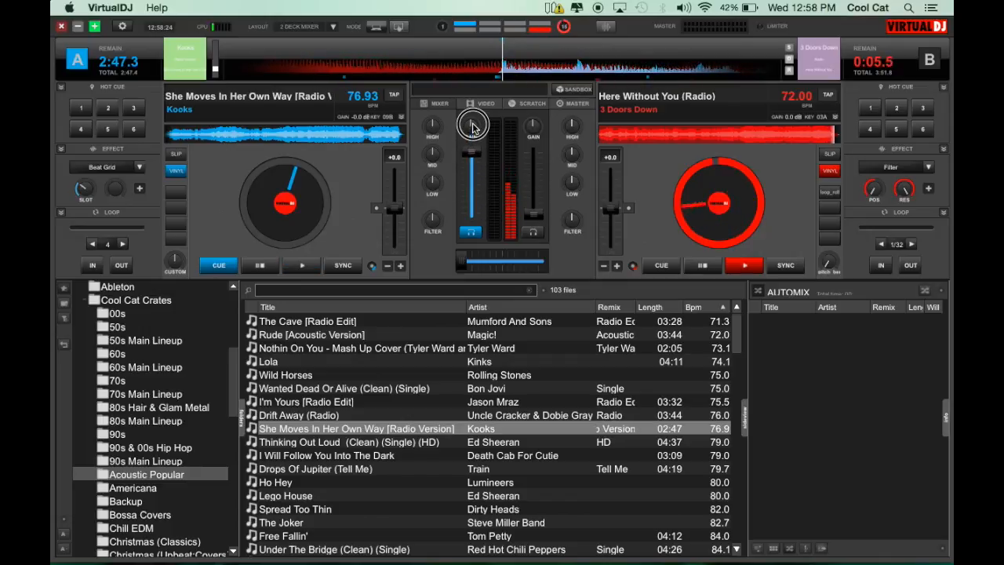
drag(463, 261, 543, 261)
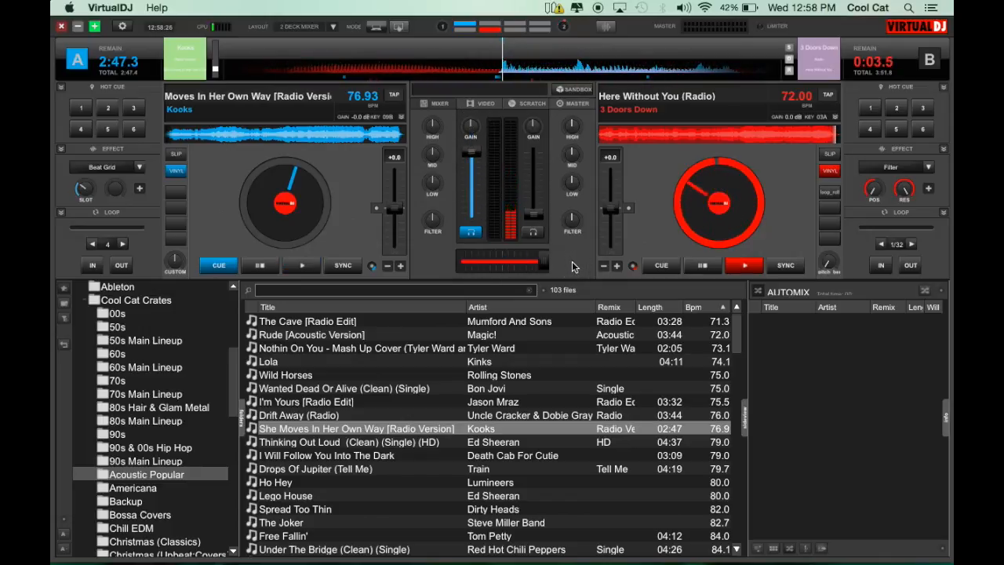
Step: Raise deck B's volume fader to full, play its song from about 1:13 in, and set its gain to 12.0 dB
drag(531, 209, 533, 110)
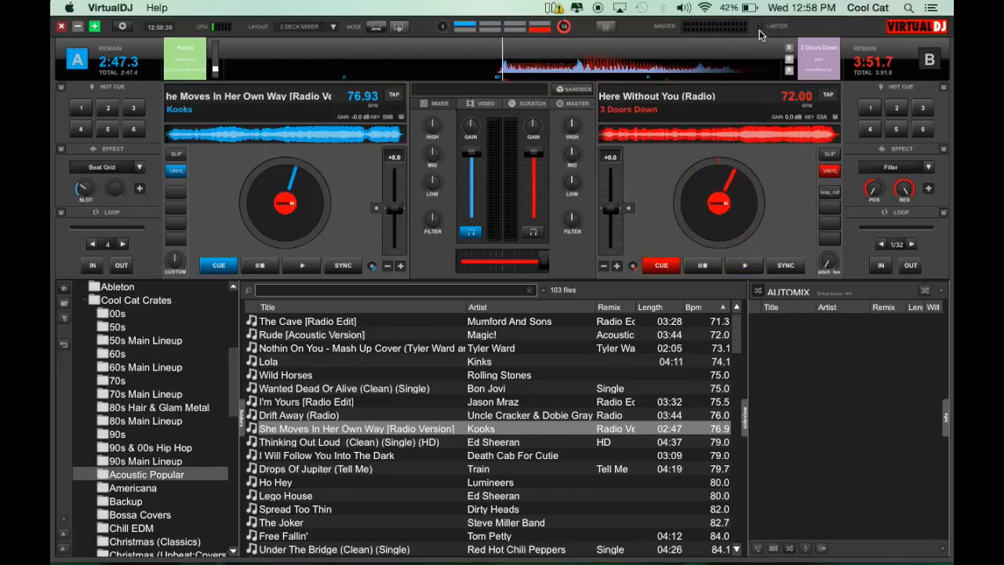
click(673, 135)
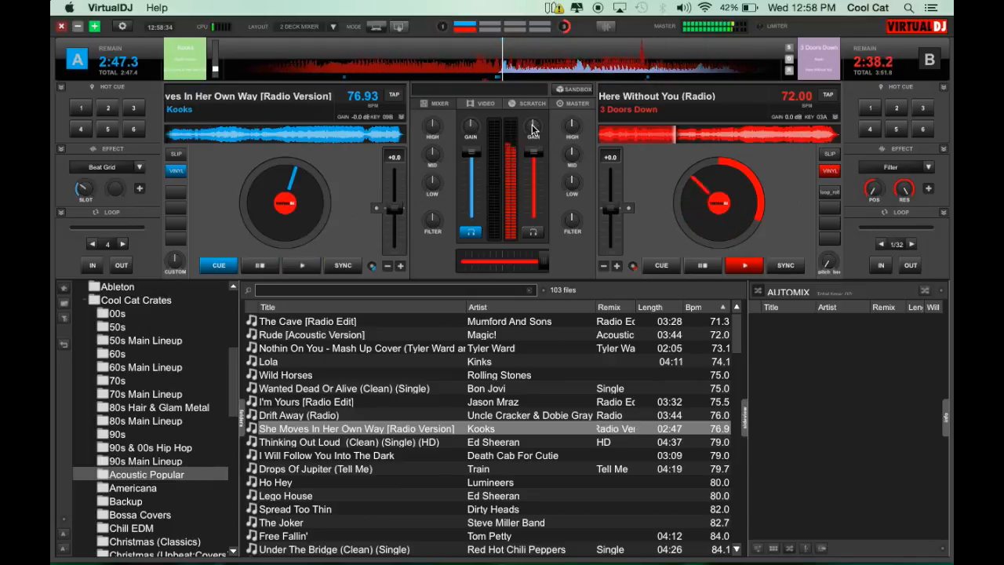
drag(535, 125, 574, 7)
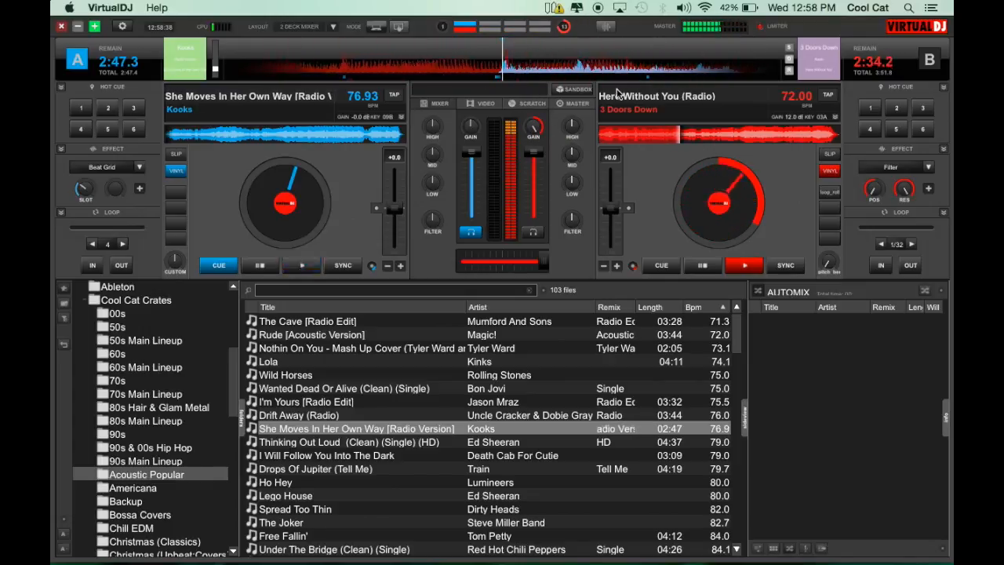
Step: Lower deck B's volume fader to near the minimum while its gain stays boosted, and pause the deck
drag(533, 153, 533, 202)
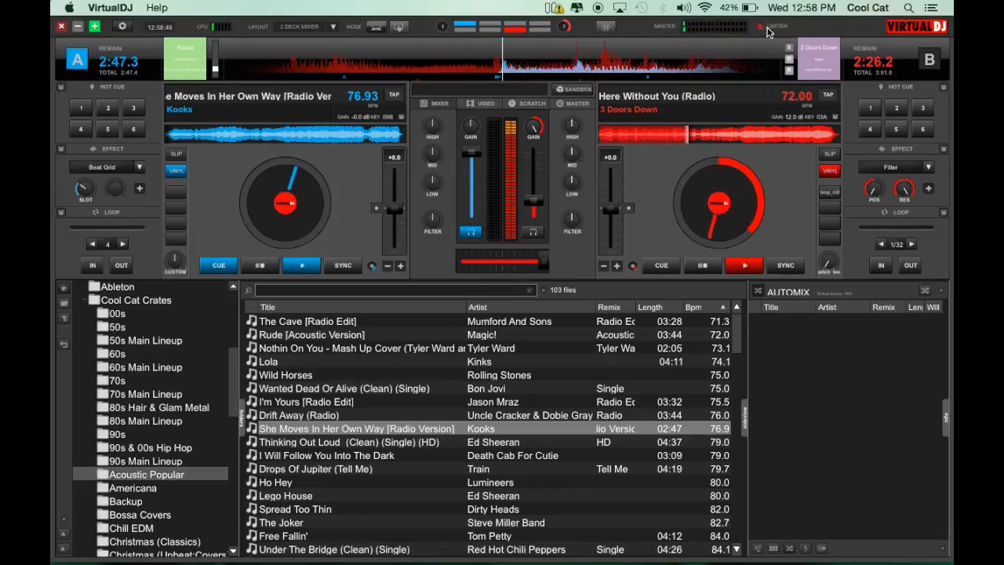
drag(531, 196, 532, 214)
click(702, 265)
mouse_move(537, 120)
mouse_down()
mouse_move(533, 136)
mouse_move(531, 128)
mouse_up()
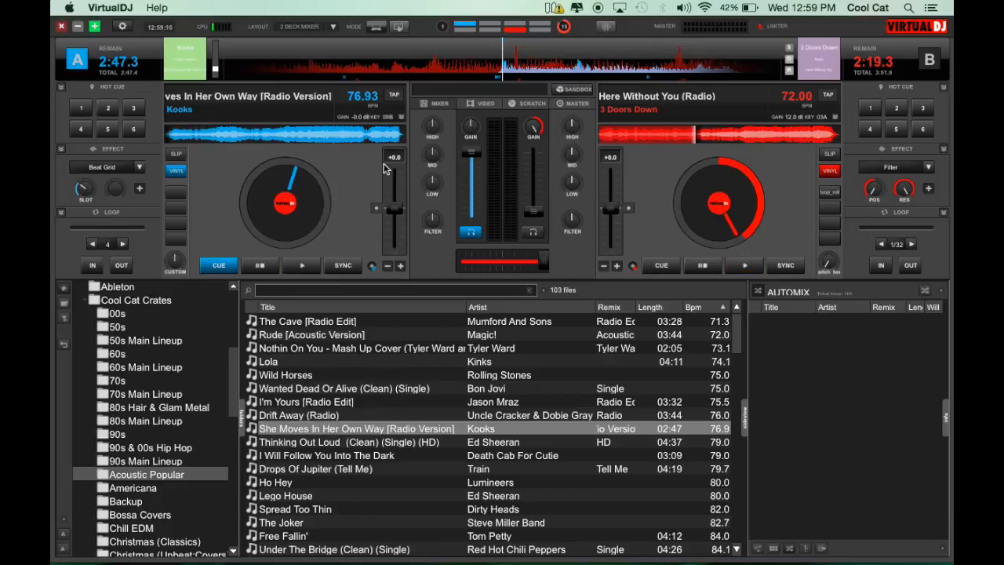
Step: Load Drift Away (Radio) onto deck A, scrub its waveform in the rhythm window, and play it
drag(298, 415, 297, 163)
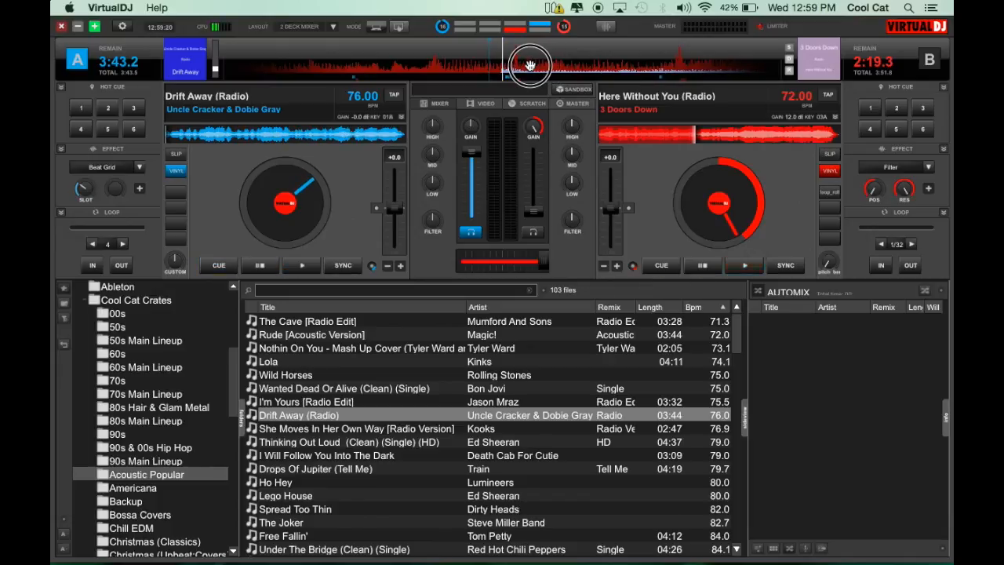
drag(549, 72, 496, 87)
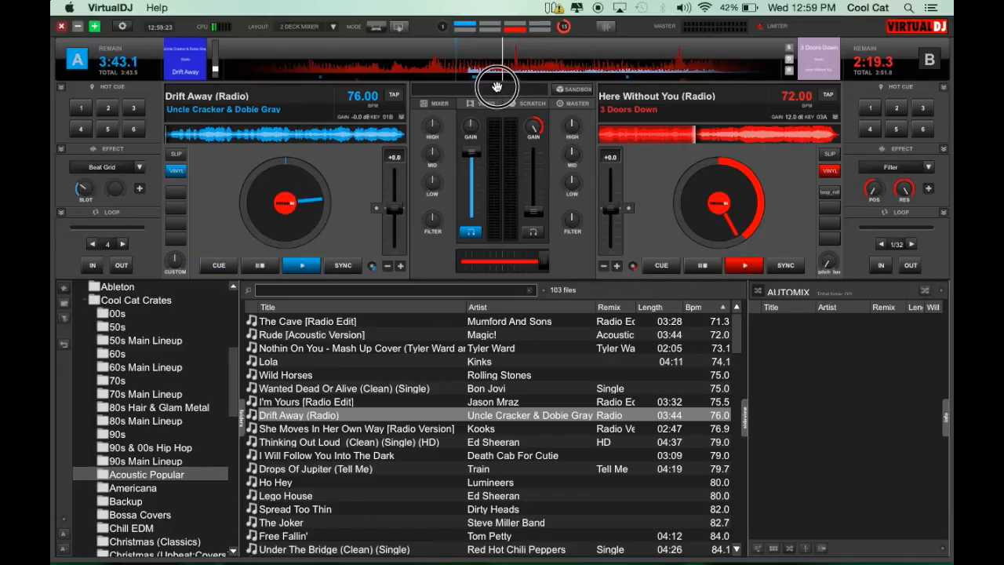
click(307, 269)
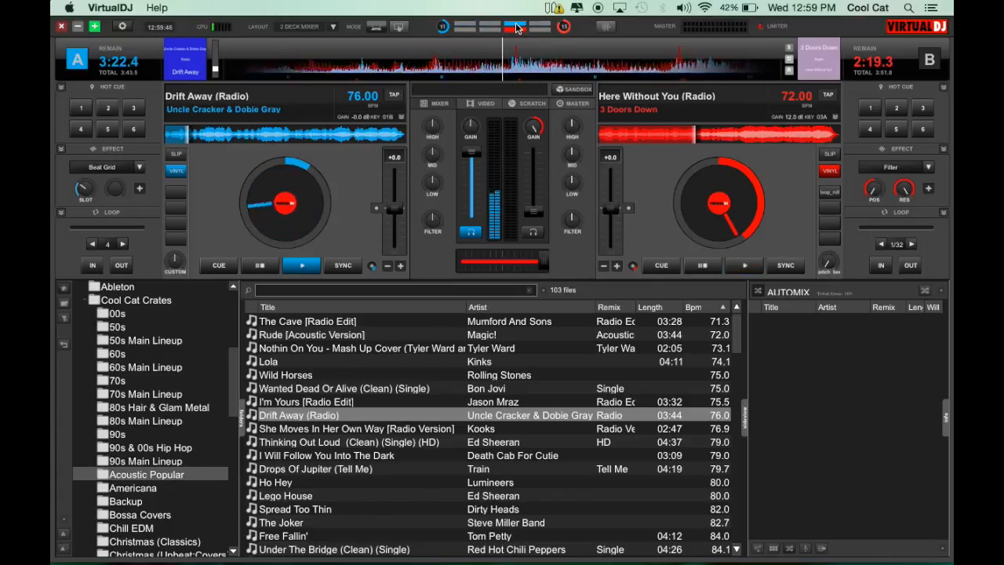
Step: Move deck A's song back in beat steps with its beat counter, both while playing and while paused
click(492, 27)
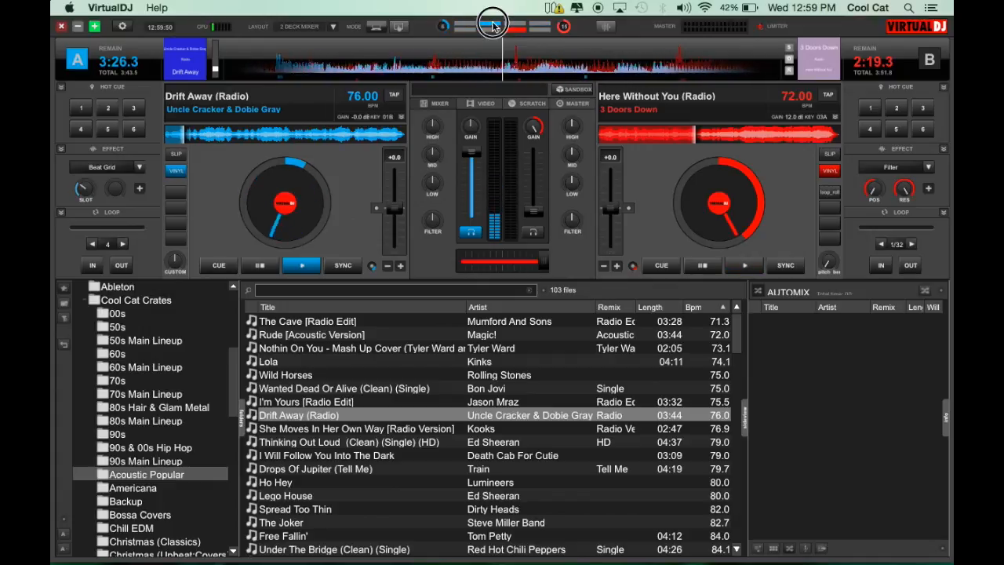
click(492, 26)
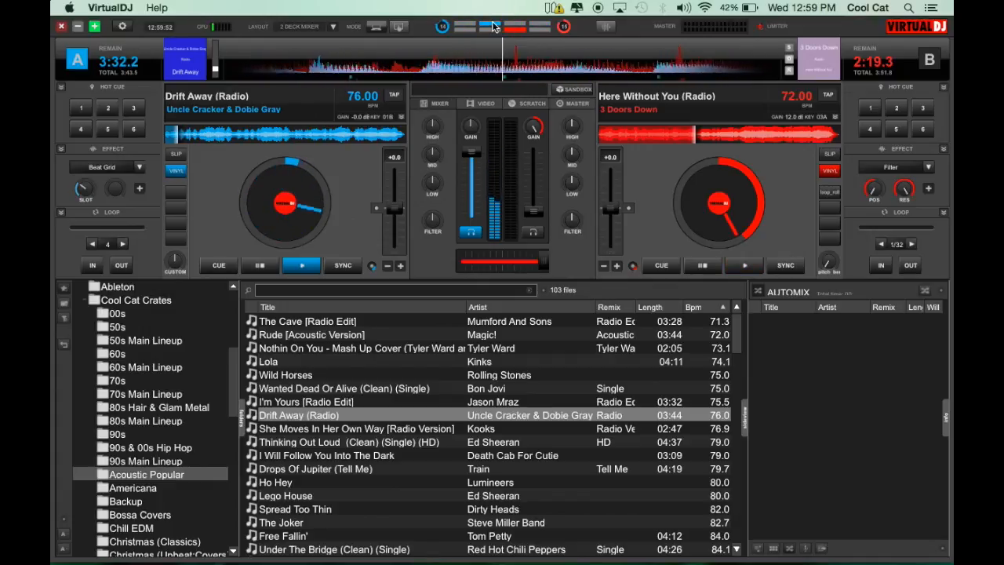
click(265, 265)
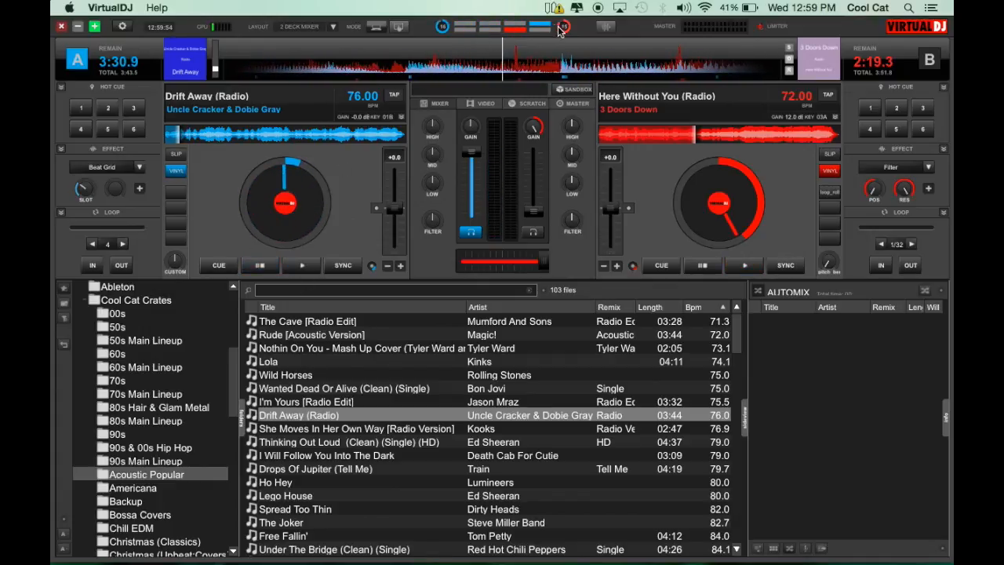
click(466, 24)
click(471, 25)
click(470, 25)
click(471, 24)
click(471, 25)
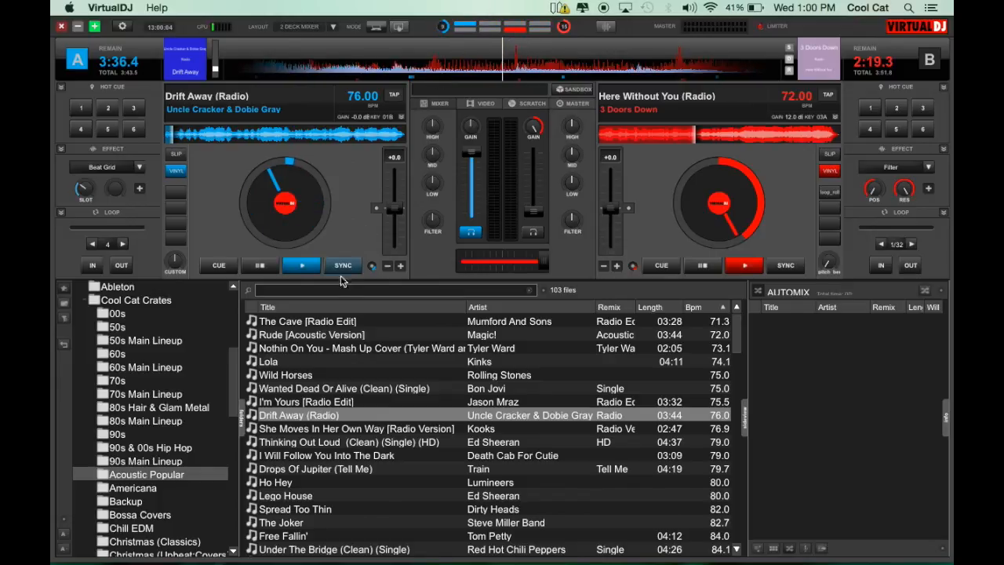
Step: Search for "ez mix", load No Flex Zone [EZ Mix Edit] onto deck A and My Story [EZ Mix Edit] onto deck B, and monitor deck B in headphones
click(312, 289)
text(ez)
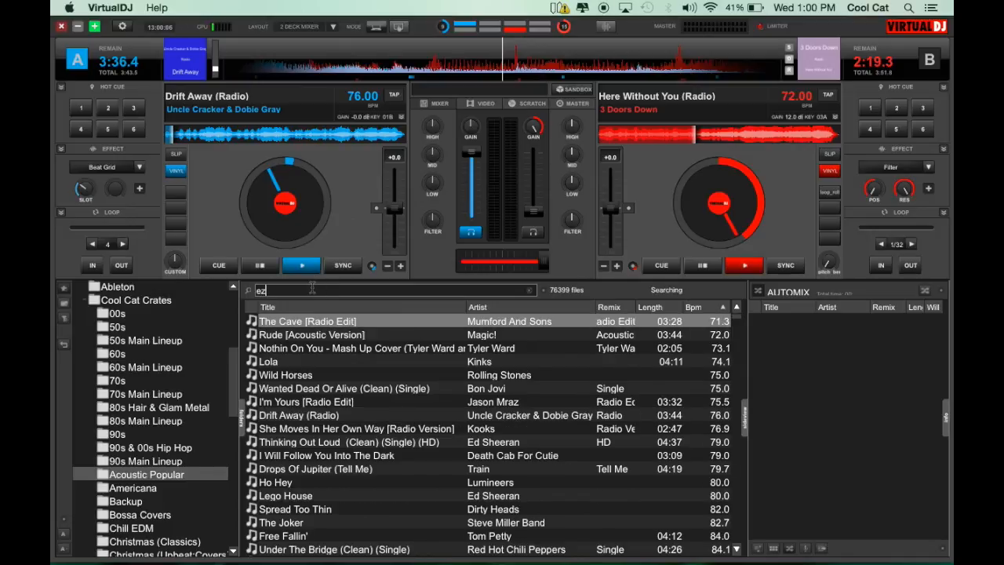
text( mix)
drag(321, 323, 288, 205)
drag(349, 337, 533, 196)
click(532, 229)
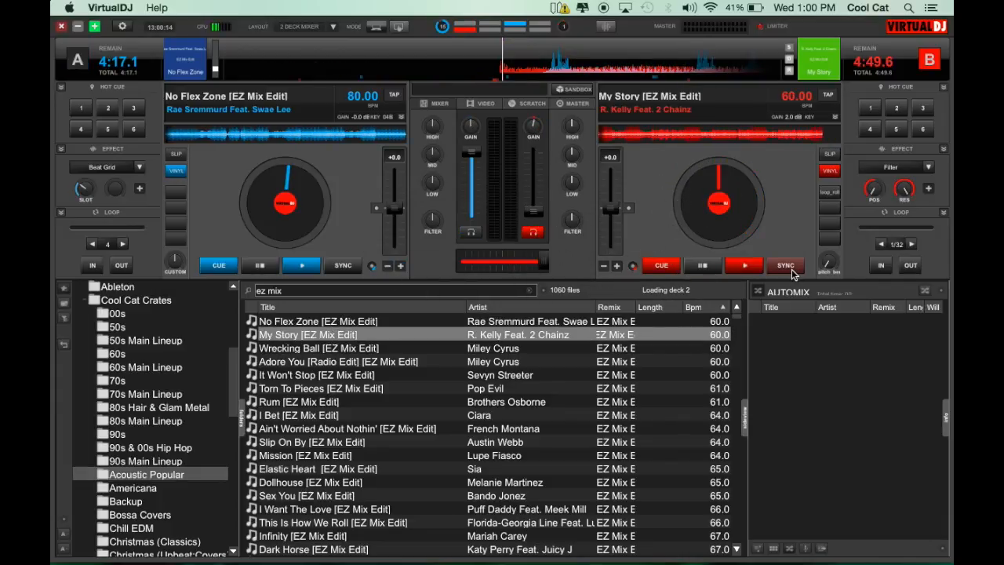
Step: Play My Story on deck B, play deck A synced to its 81.00 BPM, and pause both decks
mouse_move(601, 70)
mouse_down()
mouse_move(589, 73)
mouse_move(602, 73)
mouse_up()
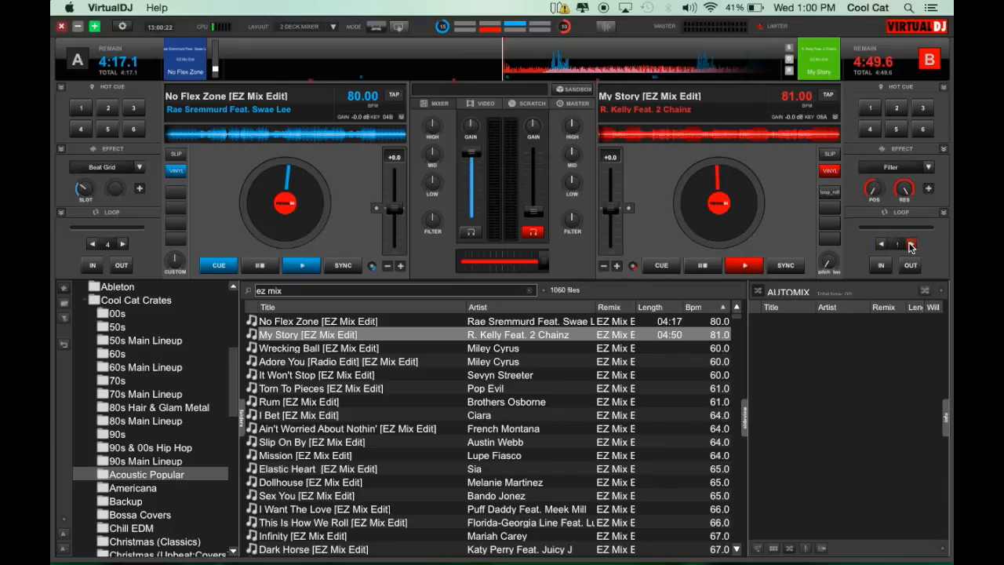
click(751, 267)
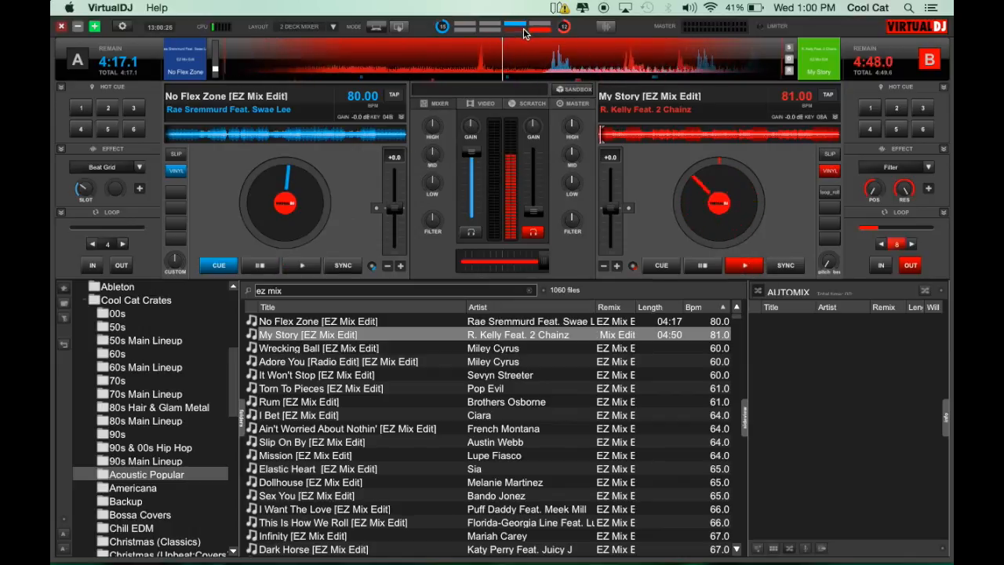
click(342, 265)
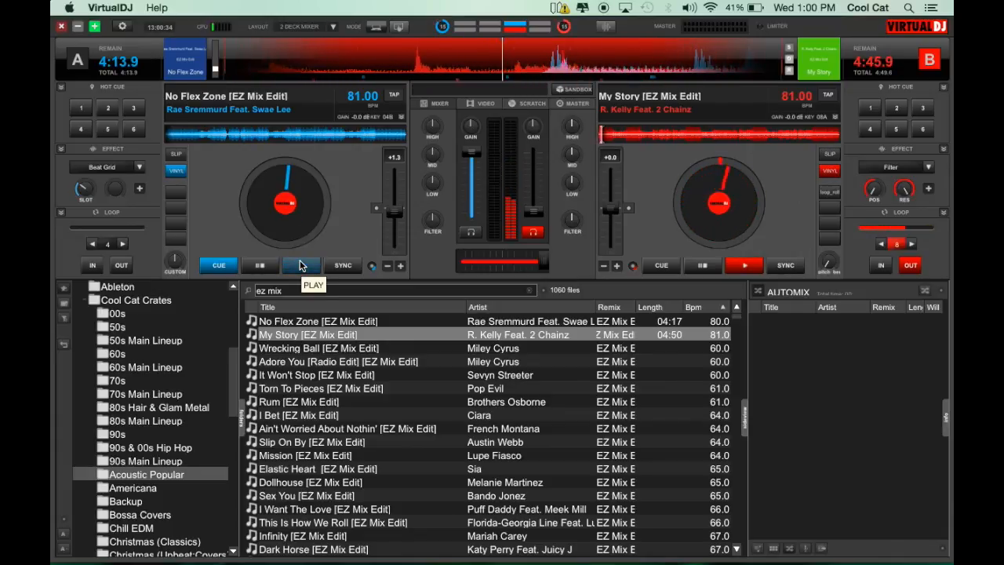
click(299, 261)
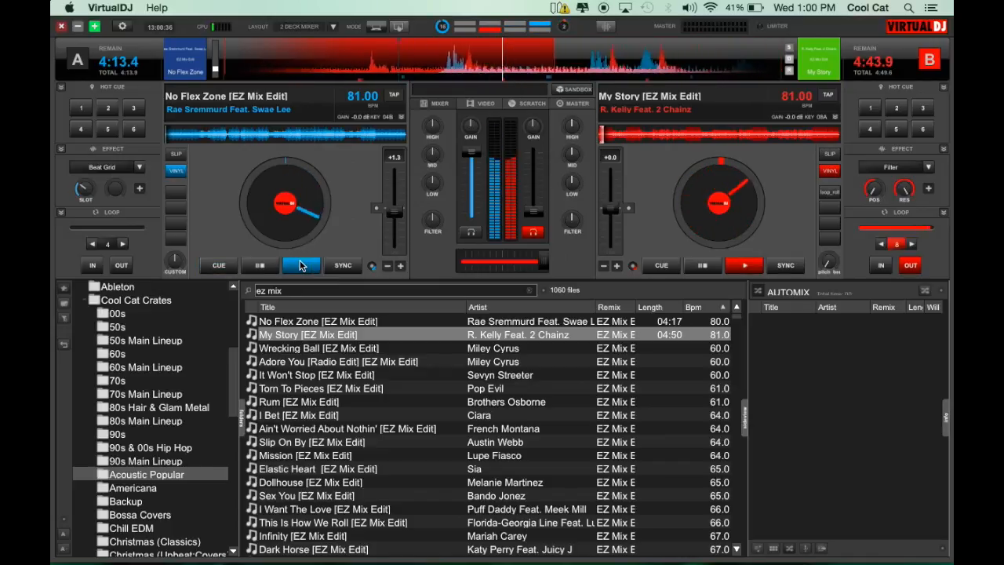
click(348, 269)
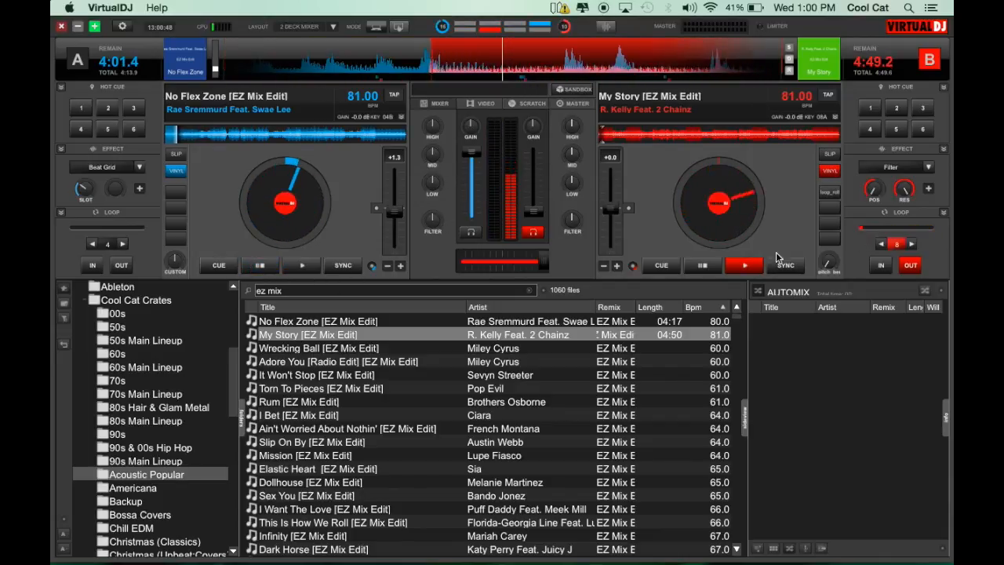
click(713, 266)
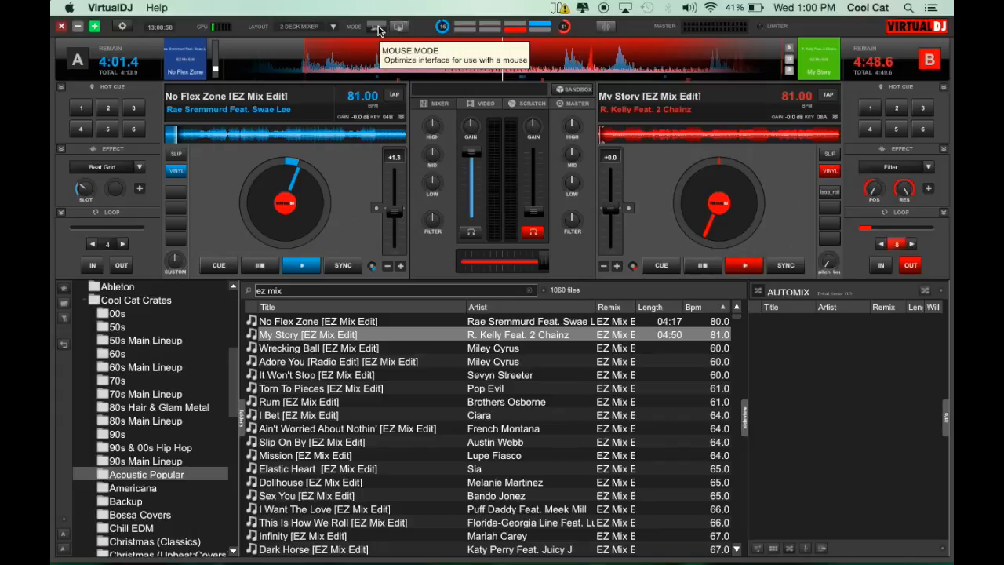
Step: Load It Won't Stop [EZ Mix Edit] onto deck A and Slip On By [EZ Mix Edit] onto deck B
drag(337, 375, 334, 236)
drag(408, 443, 712, 141)
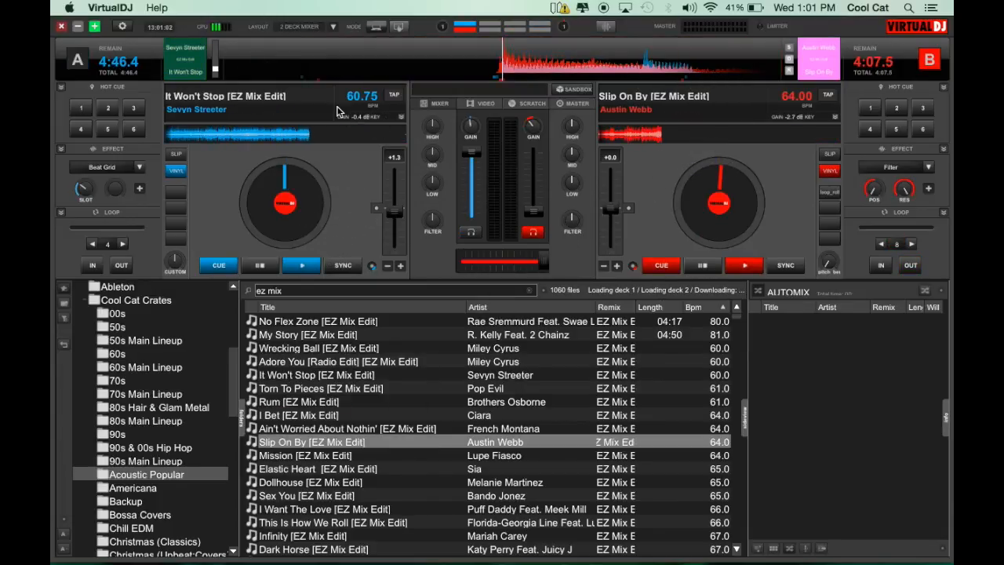
Step: Switch the interface to touch mode, look through the folder list, and return to mouse mode
click(399, 31)
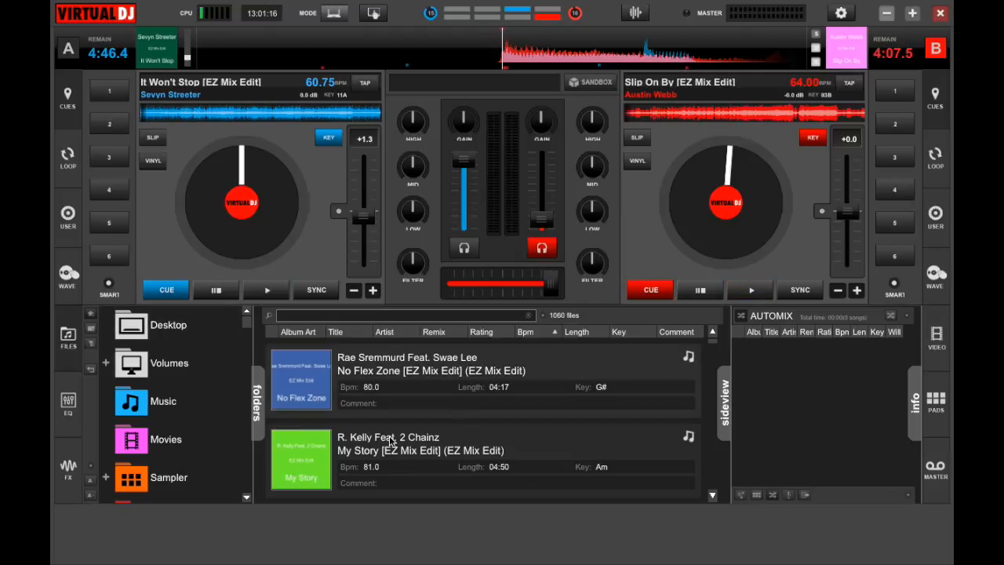
scroll(196, 442, down, 15)
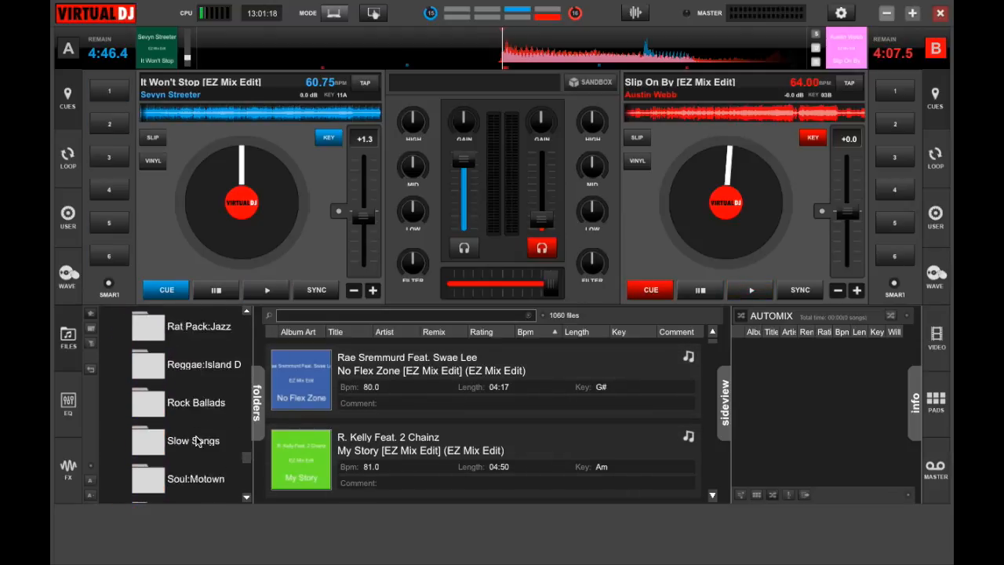
scroll(197, 442, up, 20)
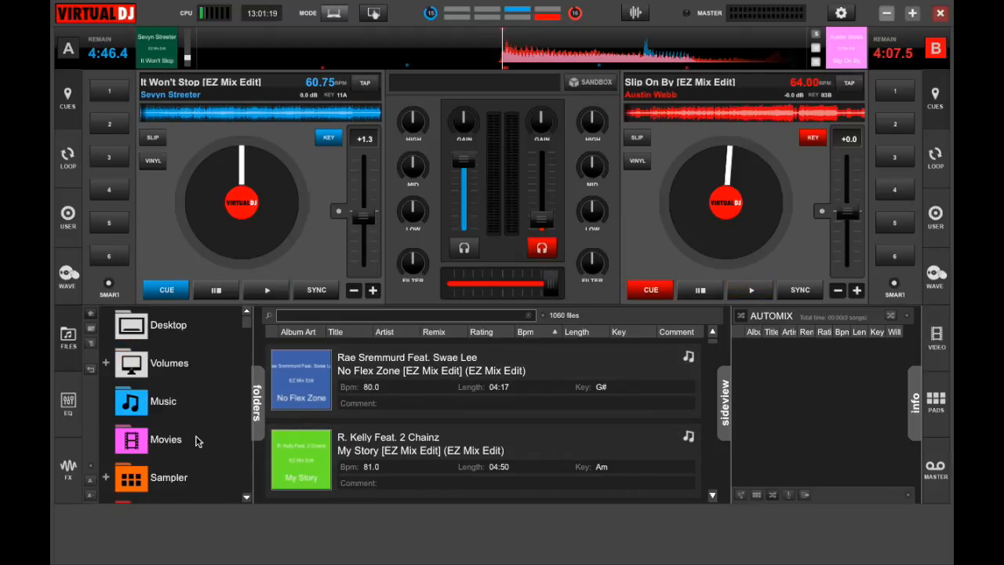
click(337, 14)
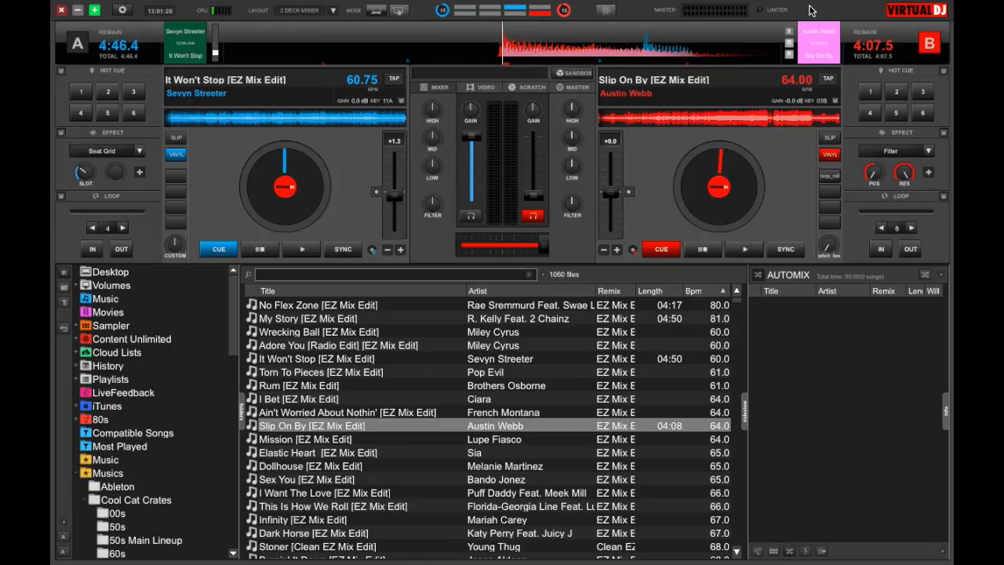
Step: Select Default wave as the rhythm window's waveform display and nudge the waveform to examine it
click(612, 13)
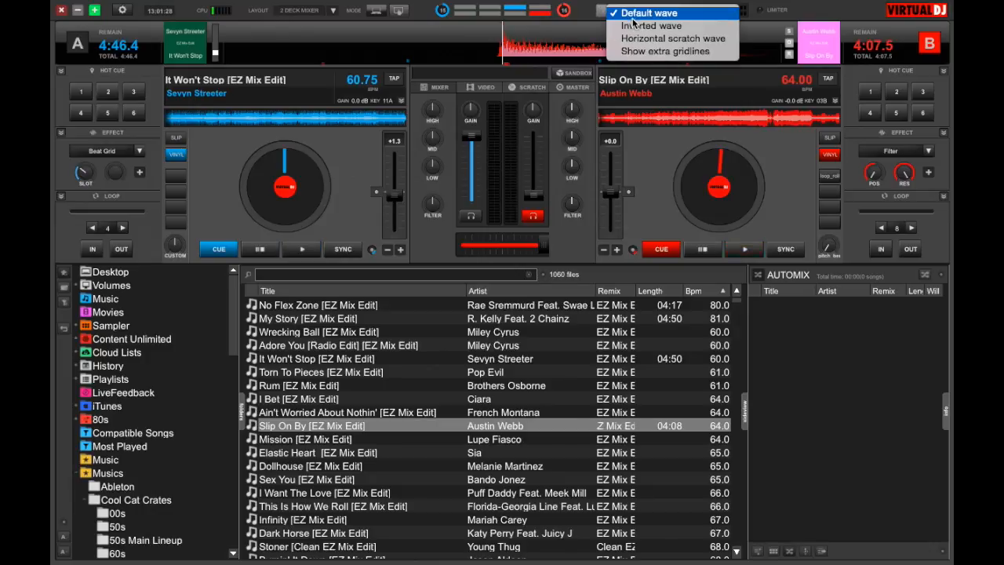
click(600, 12)
mouse_move(585, 45)
mouse_down()
mouse_move(530, 47)
mouse_move(588, 45)
mouse_up()
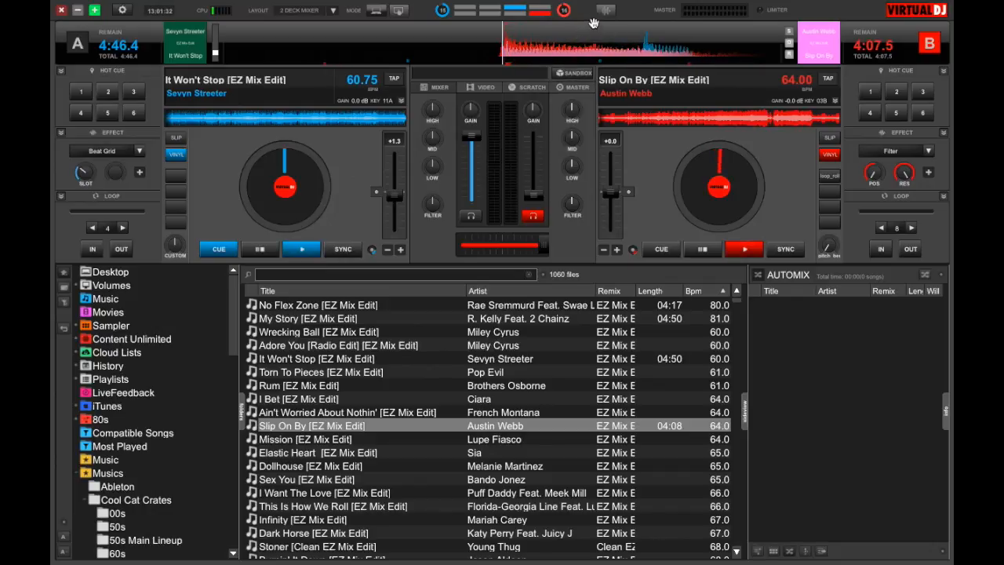
click(611, 14)
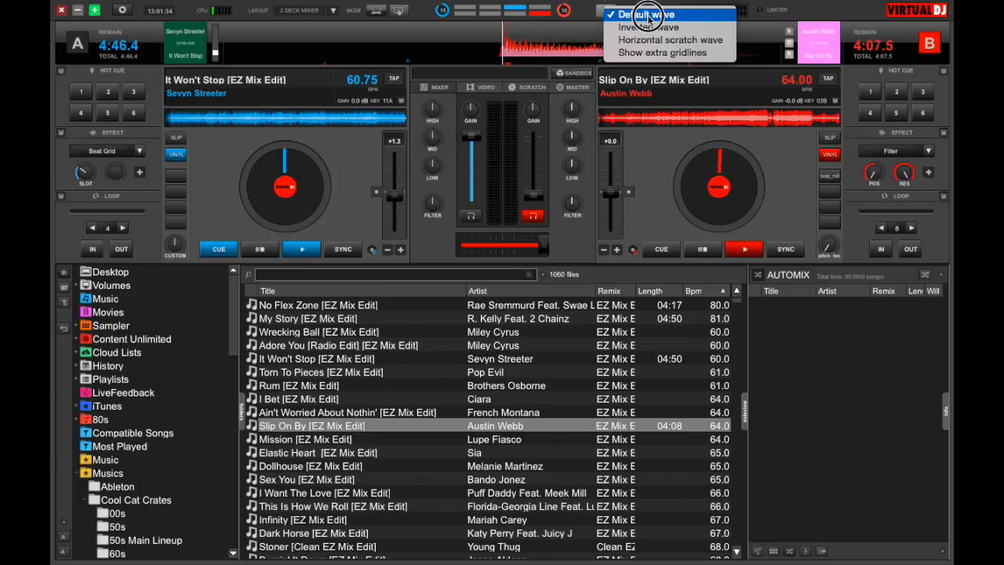
click(647, 15)
mouse_move(399, 58)
mouse_down()
mouse_move(387, 49)
mouse_move(584, 51)
mouse_up()
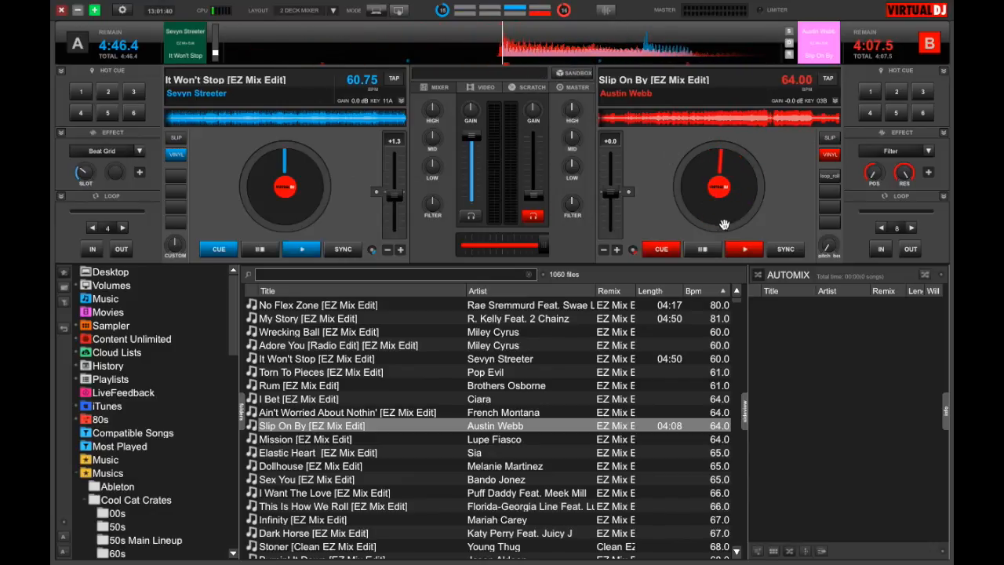
Step: Switch the rhythm window to Inverted wave and turn on Show extra gridlines
click(610, 12)
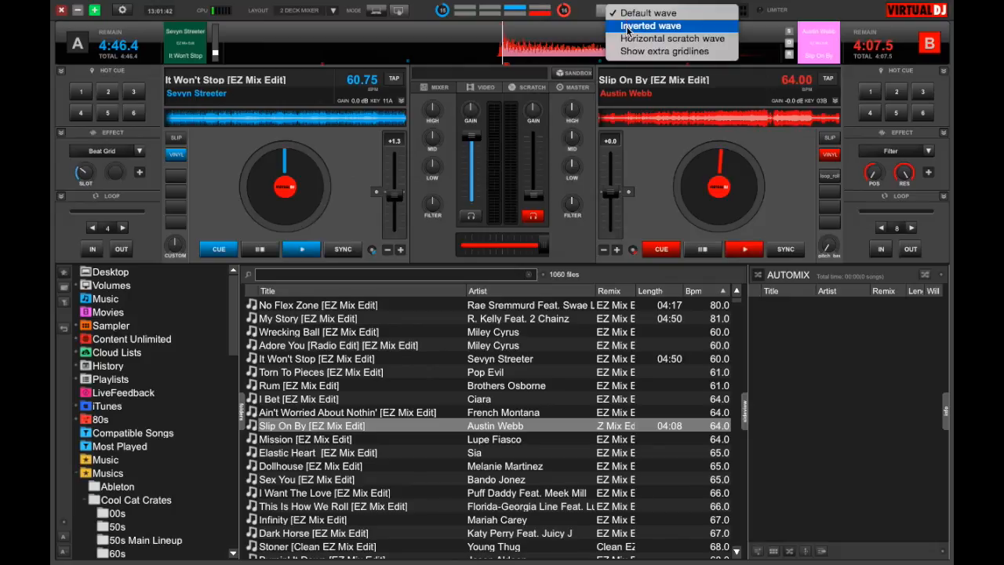
click(626, 28)
mouse_move(614, 46)
mouse_down()
mouse_move(482, 44)
mouse_move(635, 54)
mouse_move(224, 131)
mouse_move(370, 70)
mouse_move(249, 80)
mouse_move(488, 80)
mouse_move(549, 29)
mouse_move(612, 34)
mouse_up()
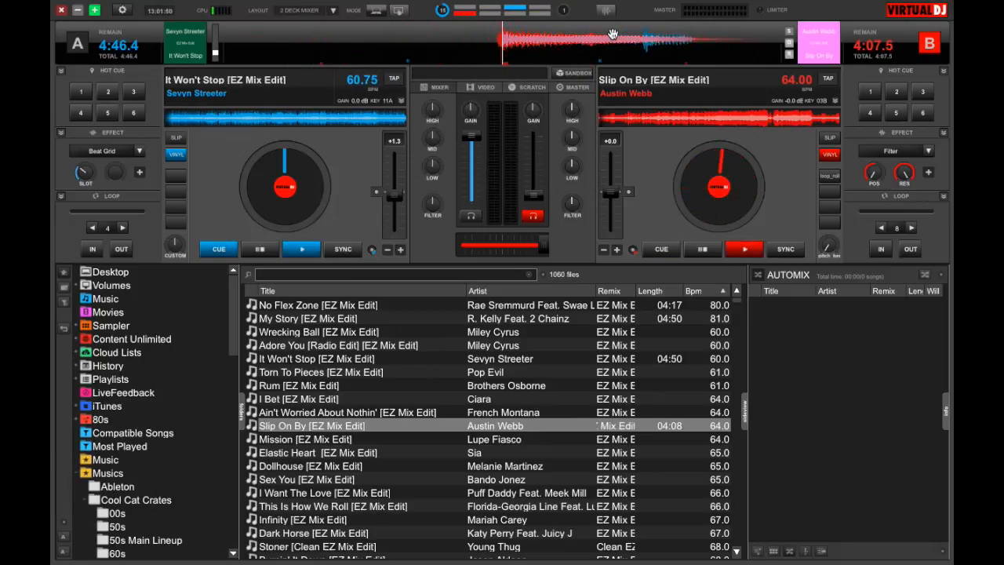
right_click(605, 9)
click(627, 52)
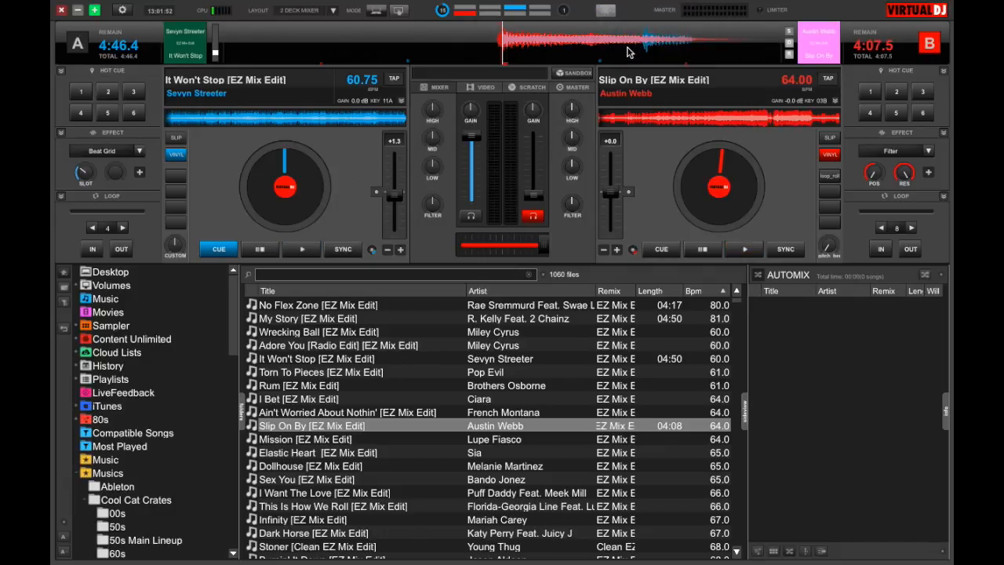
Step: Switch the rhythm window to Horizontal scratch wave and scrub deck A's song to about 0:14
right_click(605, 10)
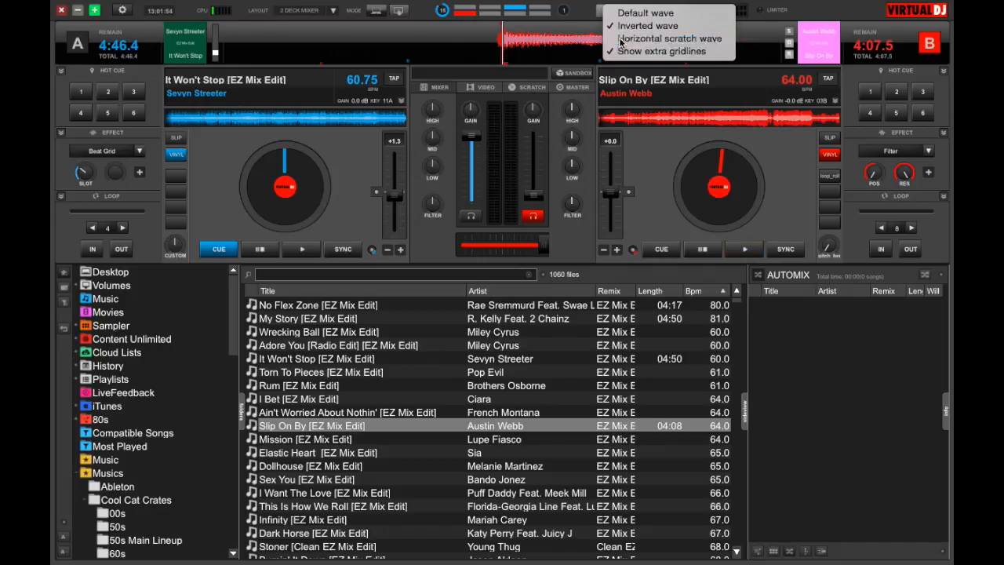
click(622, 41)
drag(634, 37, 432, 127)
Step: View the vertical scratch waveforms between the decks, and return to the mixer view
click(533, 88)
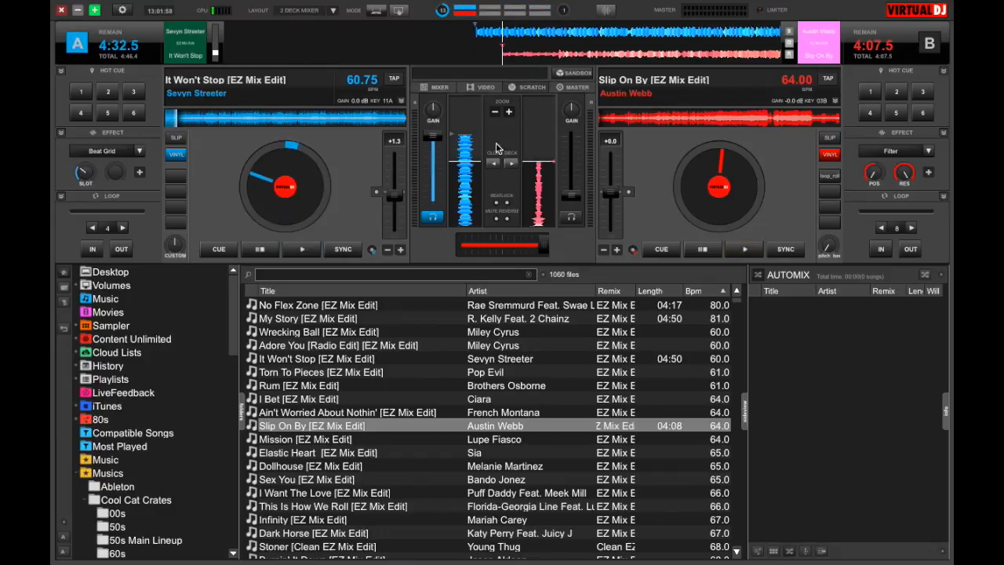
click(441, 87)
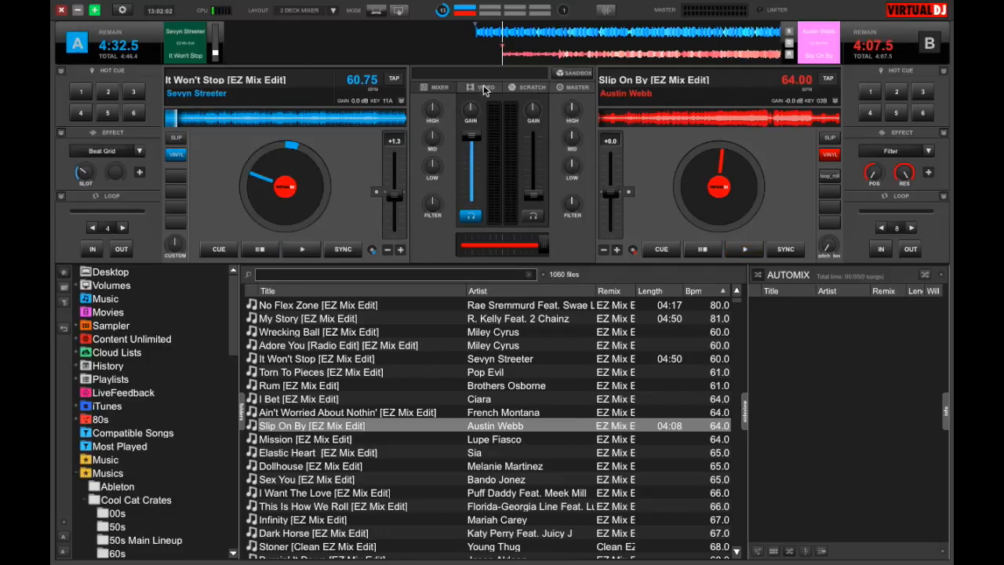
Step: Play deck B's song briefly and pause it, then return the center section to the mixer view
click(738, 249)
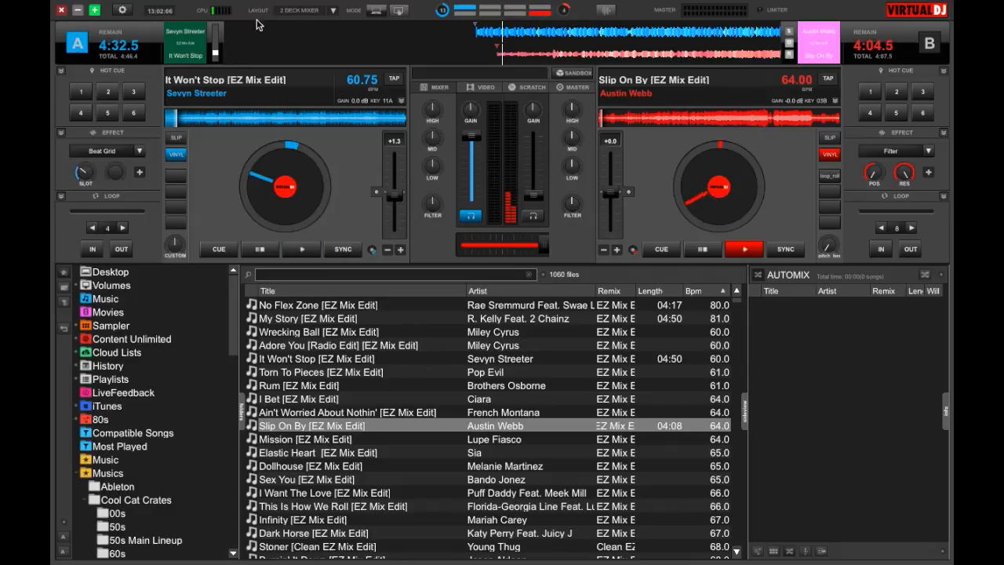
click(700, 250)
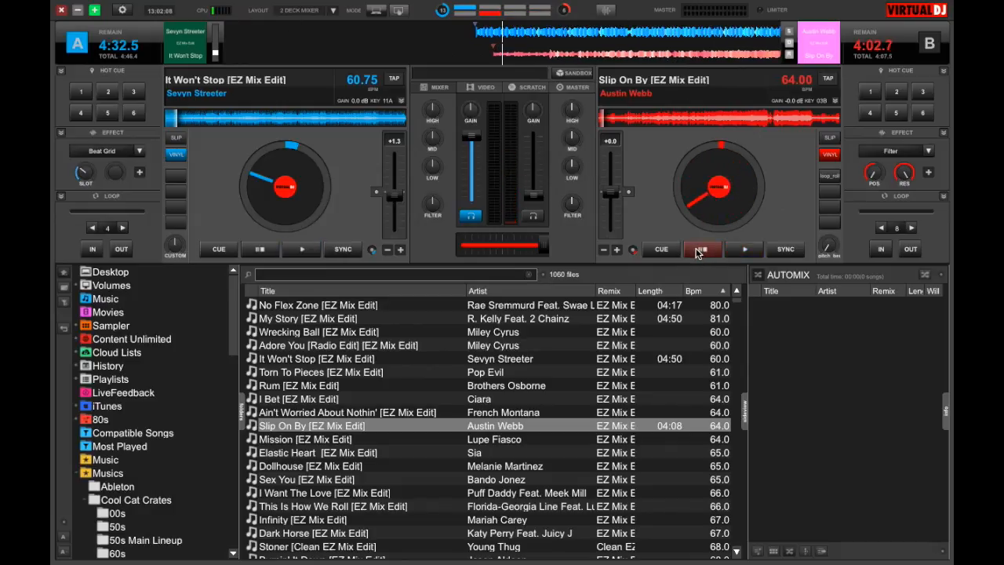
click(480, 90)
click(445, 88)
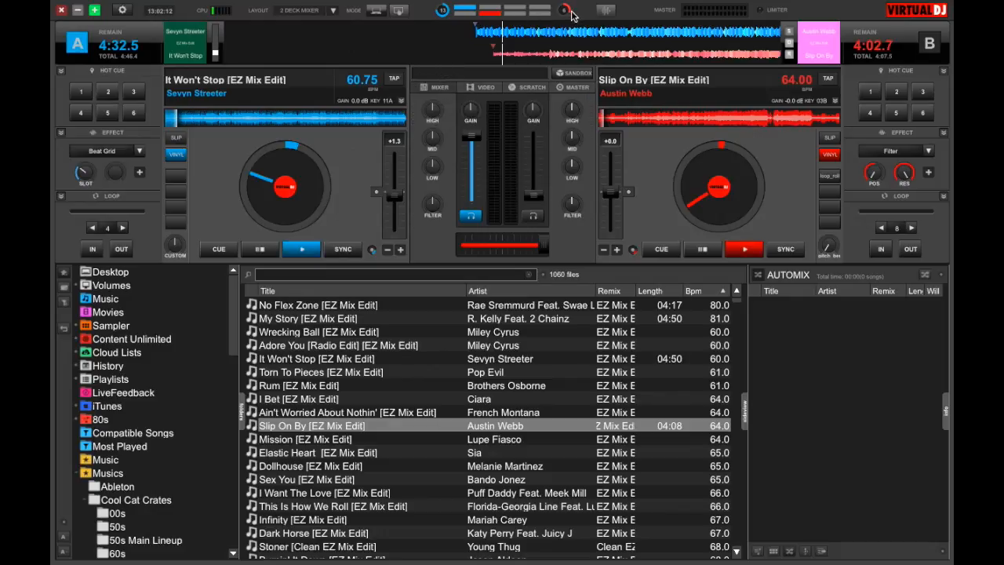
Step: Switch the rhythm window to Default wave and scrub deck A's song slightly forward in the waveform
click(608, 11)
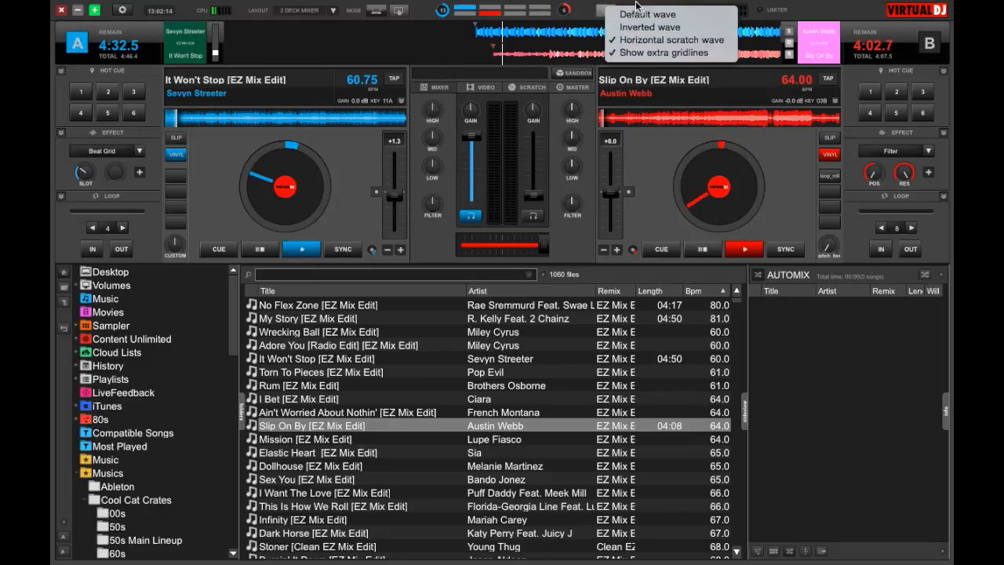
click(638, 15)
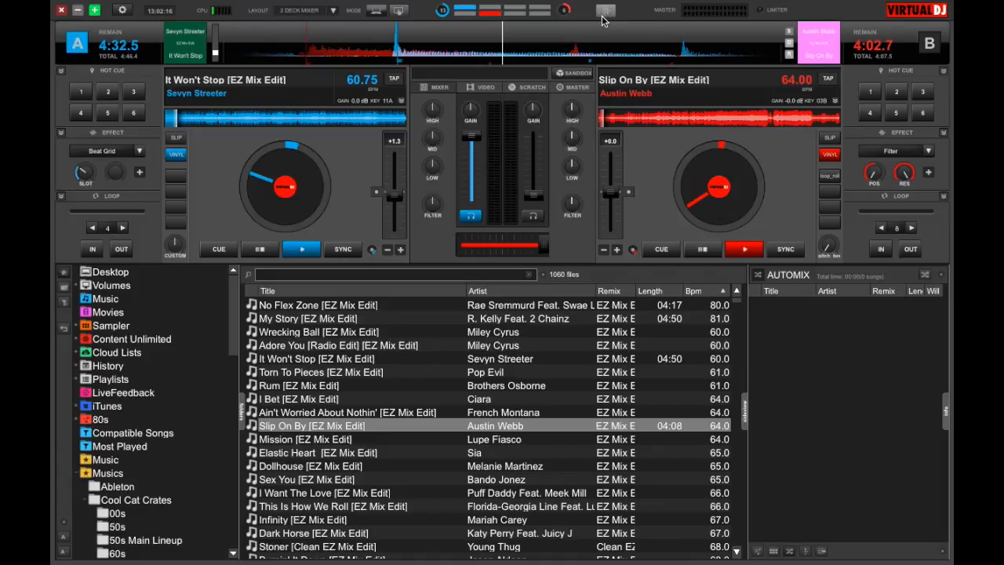
click(607, 11)
click(534, 83)
drag(541, 50, 353, 49)
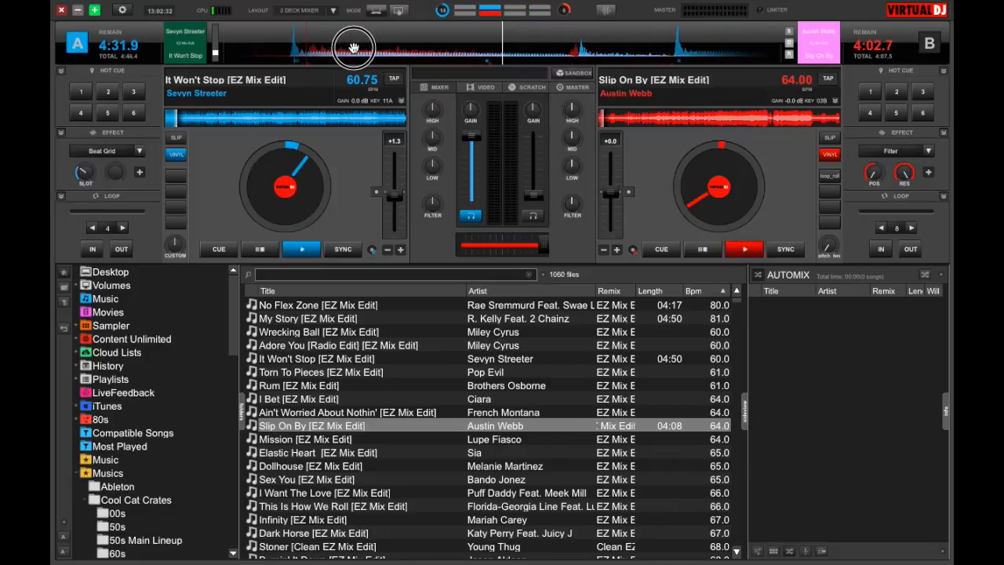
Step: Turn off Show extra gridlines for the rhythm window and check the wave display options
click(605, 10)
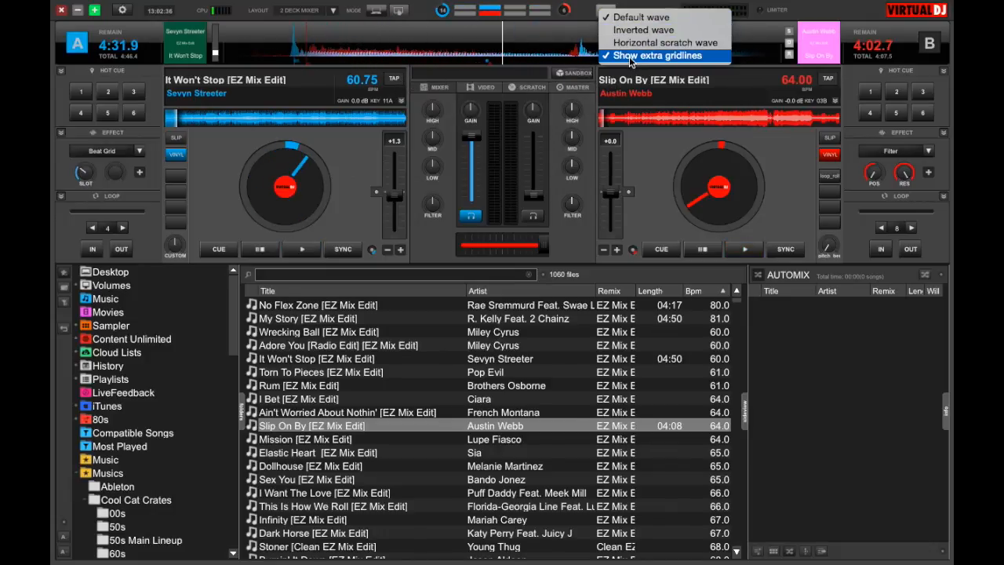
click(632, 56)
click(607, 9)
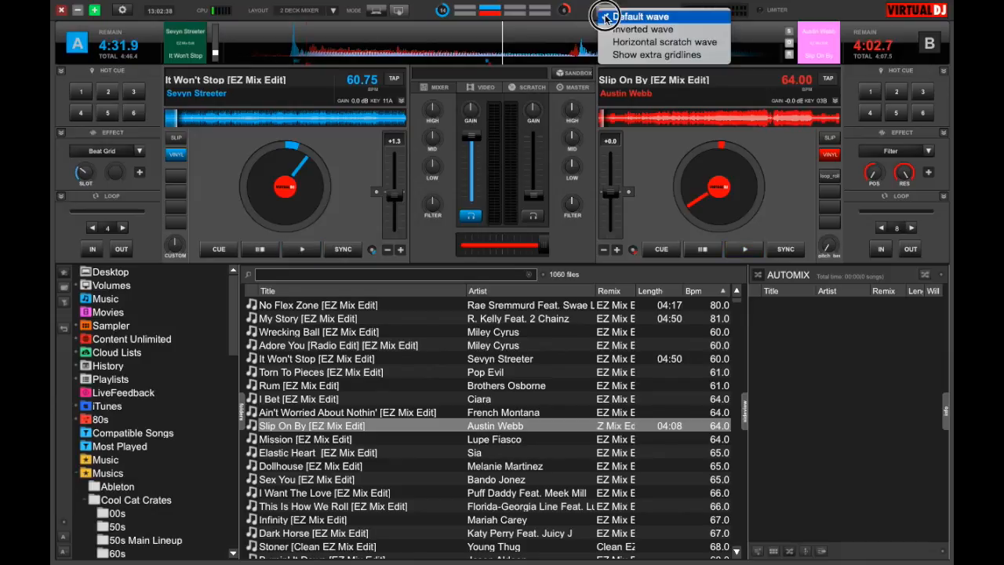
click(580, 10)
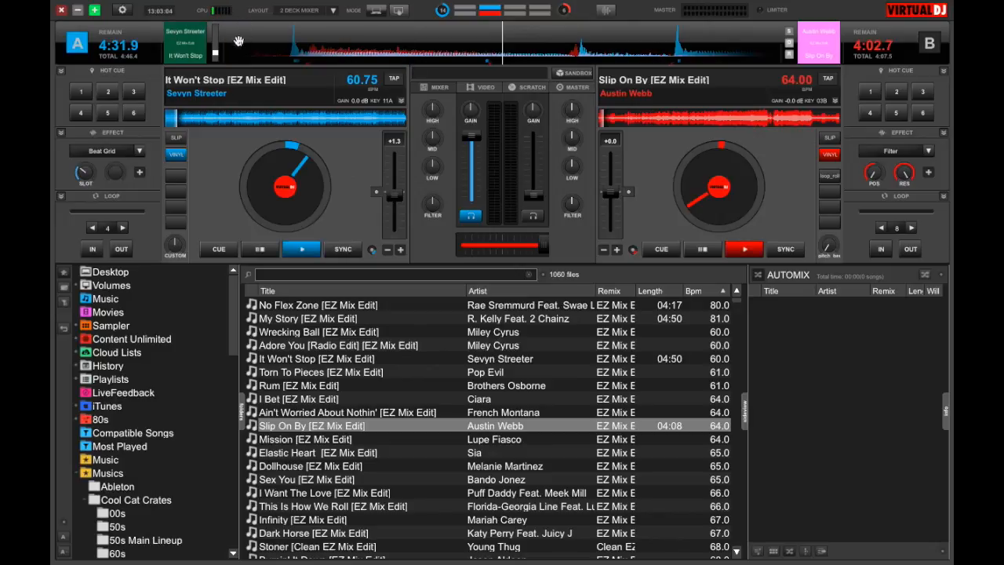
Step: Cycle the clock through its display formats to am/pm, and view the configuration window before closing it
click(161, 12)
click(164, 13)
click(166, 14)
click(165, 11)
click(121, 10)
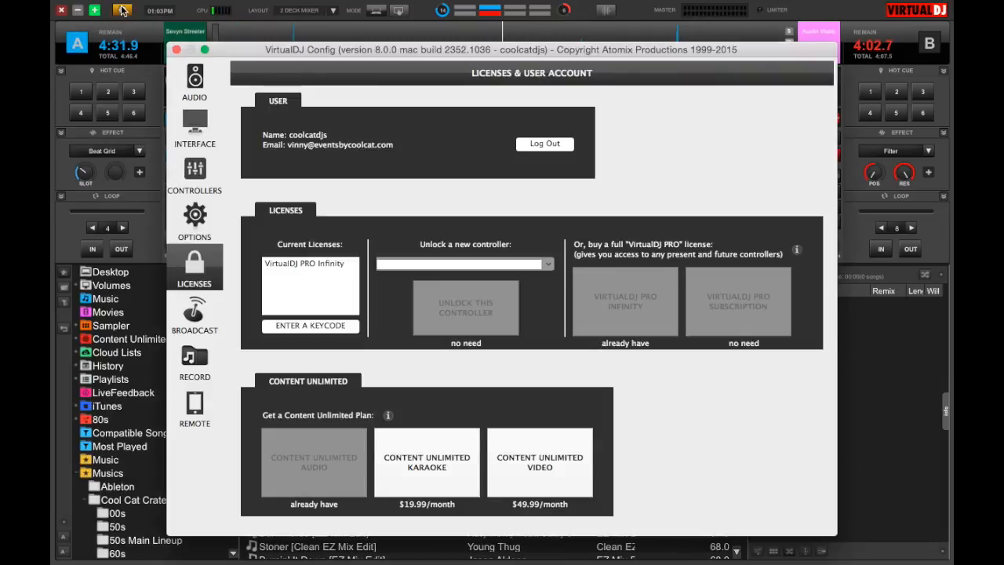
click(176, 50)
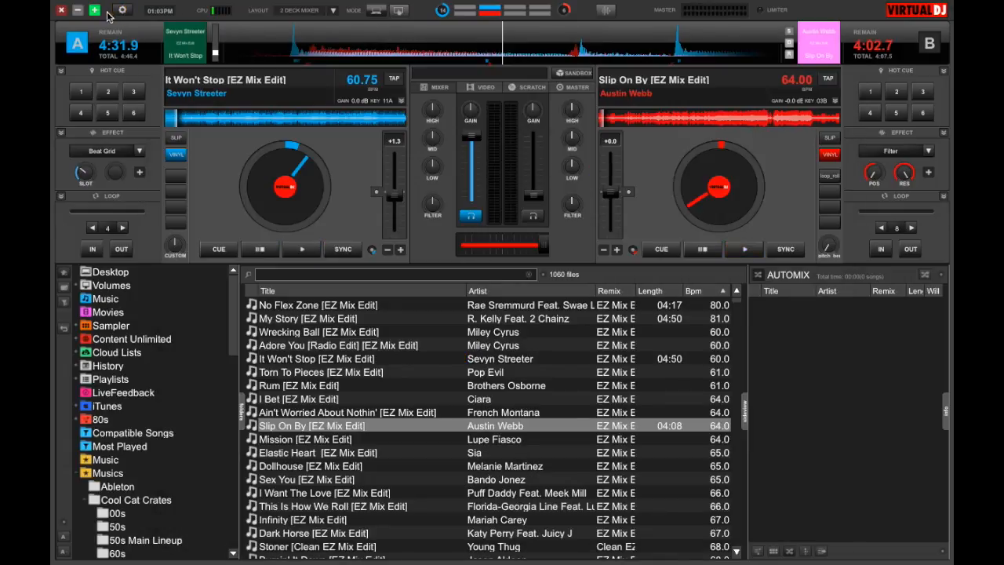
Step: Take the VirtualDJ window out of full screen and enlarge it again, then minimize and restore it
click(94, 11)
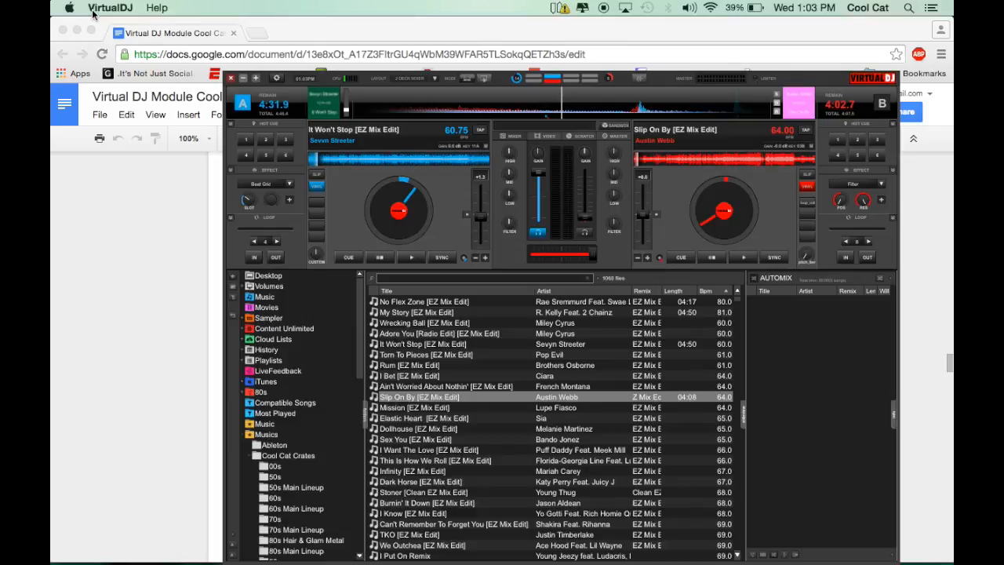
click(257, 80)
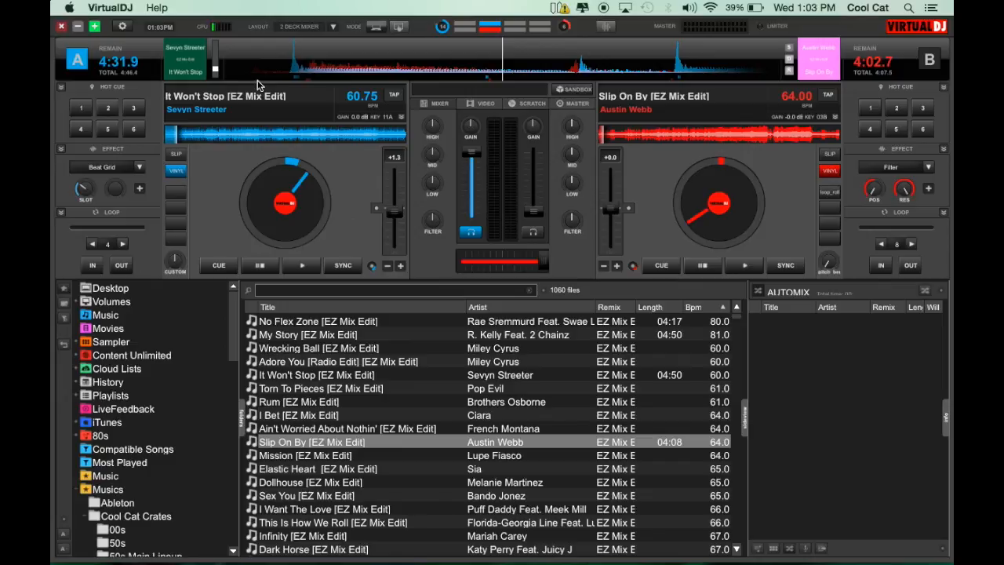
click(74, 34)
mouse_move(391, 549)
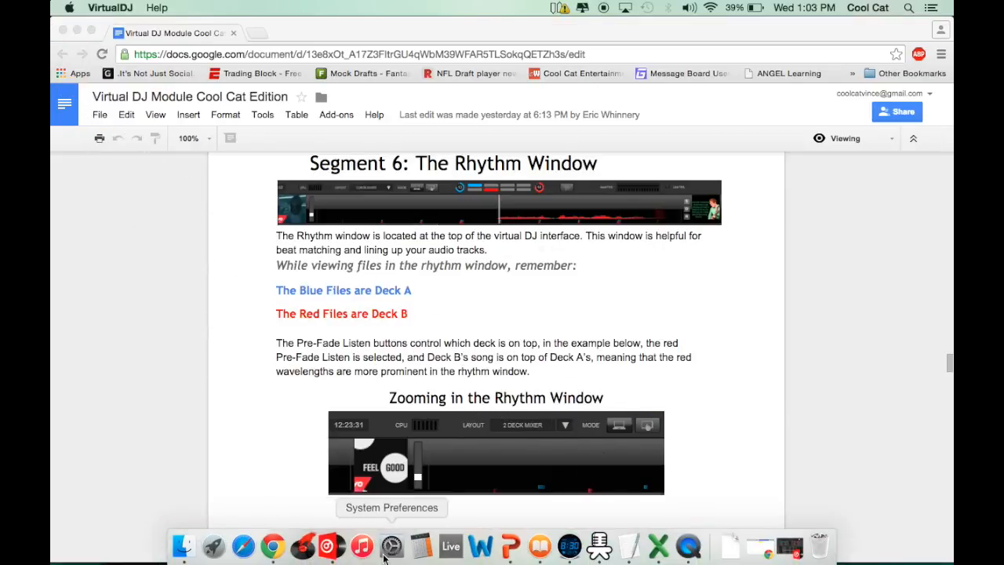
click(328, 549)
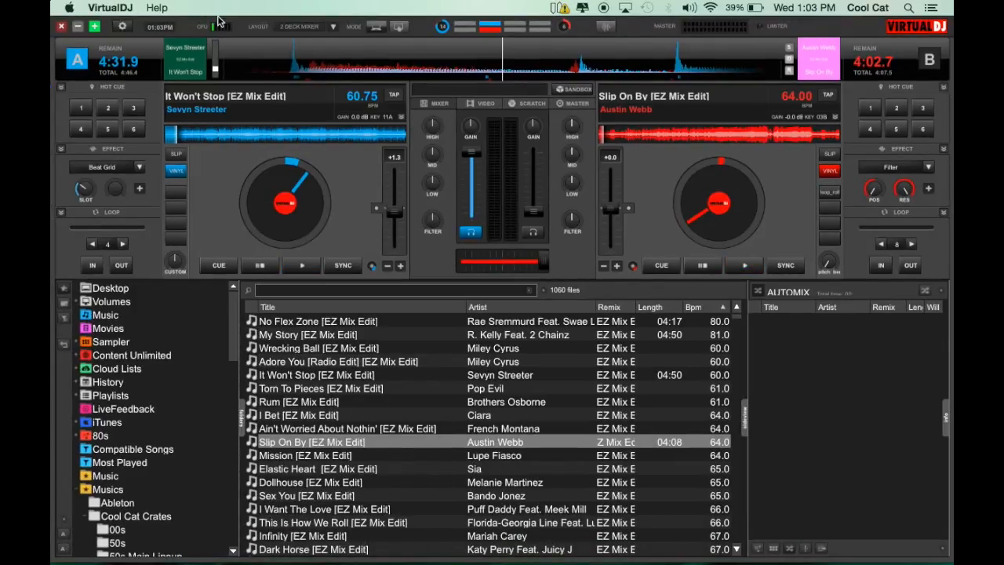
Step: Switch the interface layout to 4 decks
click(335, 28)
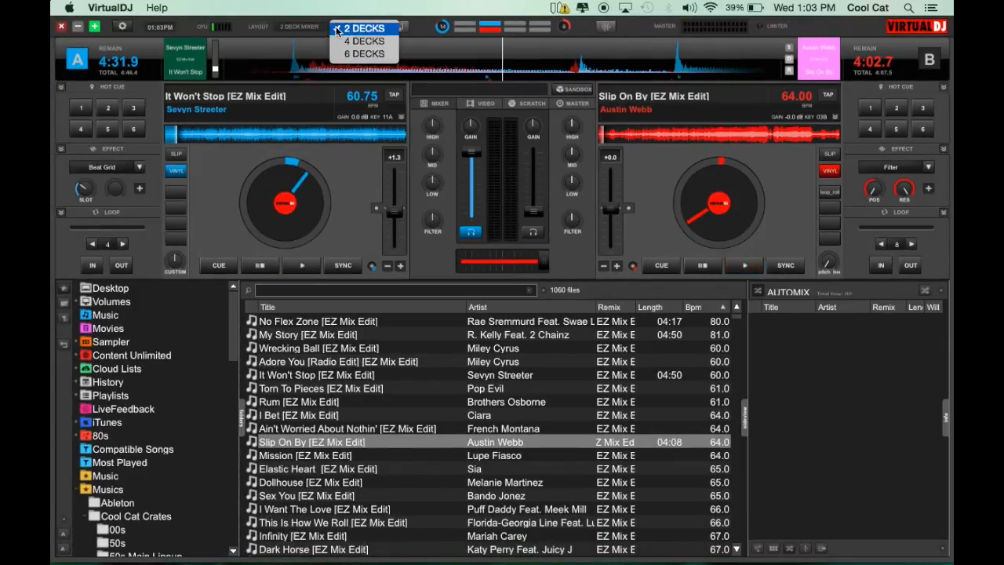
click(337, 30)
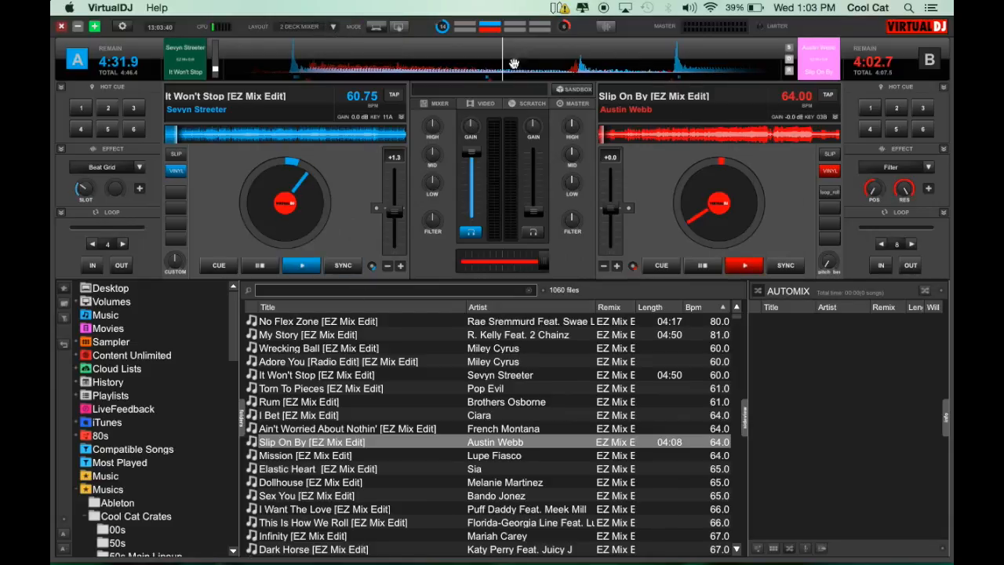
click(336, 28)
click(361, 41)
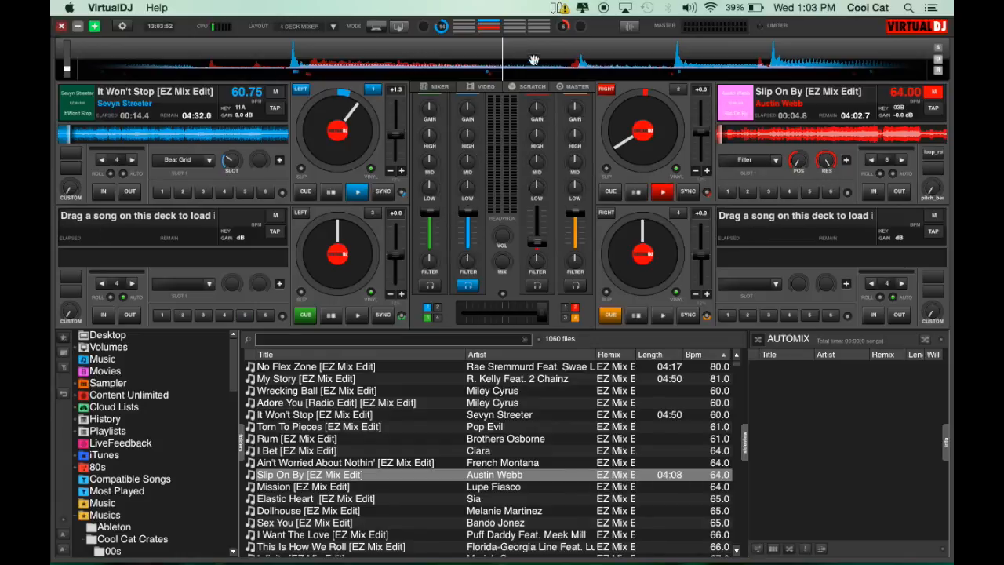
click(339, 25)
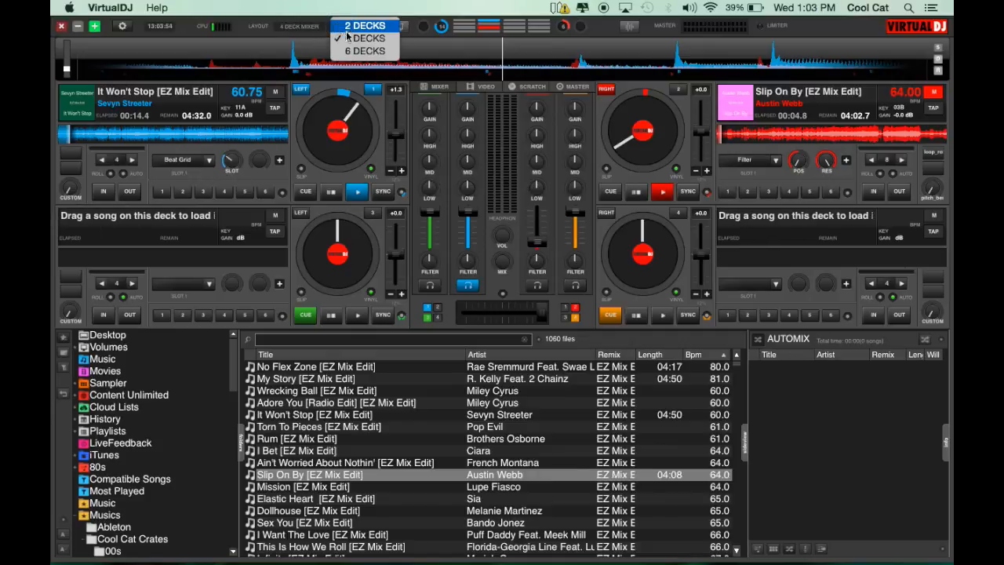
click(362, 38)
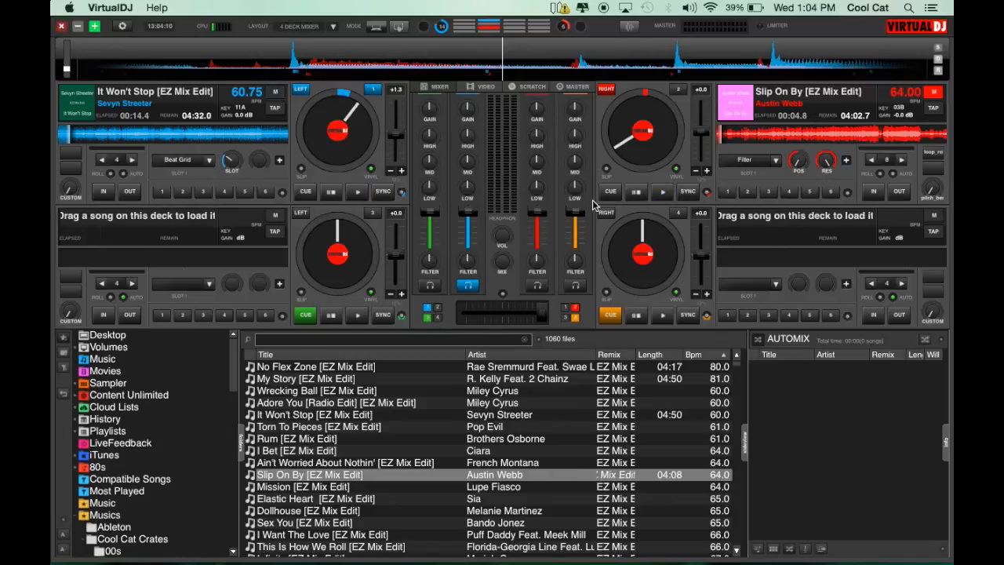
Step: Load Adore You [Radio Edit] onto deck 3 and Ain't Worried About Nothin' onto deck 4
drag(339, 400, 186, 239)
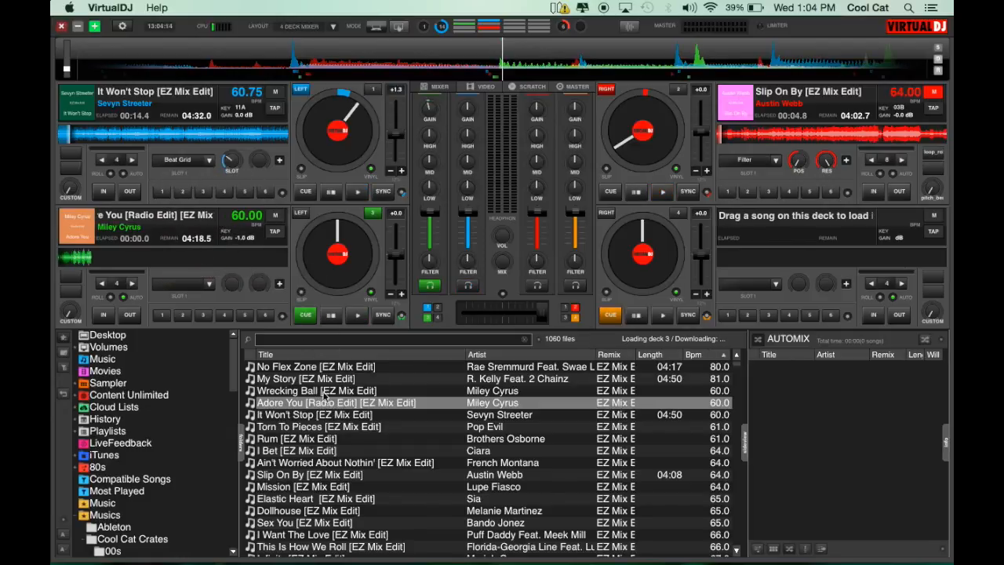
drag(345, 461, 827, 272)
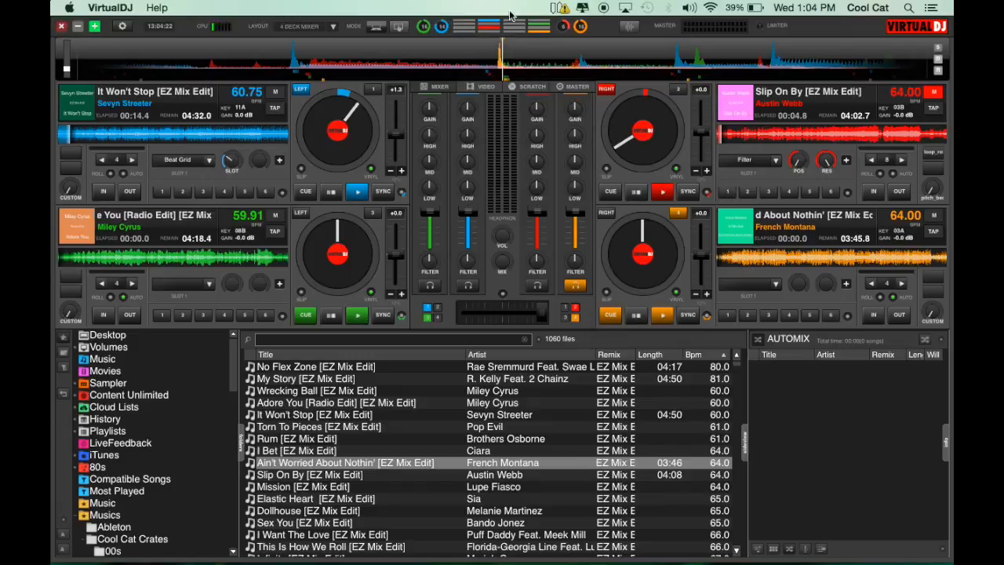
mouse_move(490, 56)
mouse_down()
mouse_move(601, 56)
mouse_move(493, 63)
mouse_up()
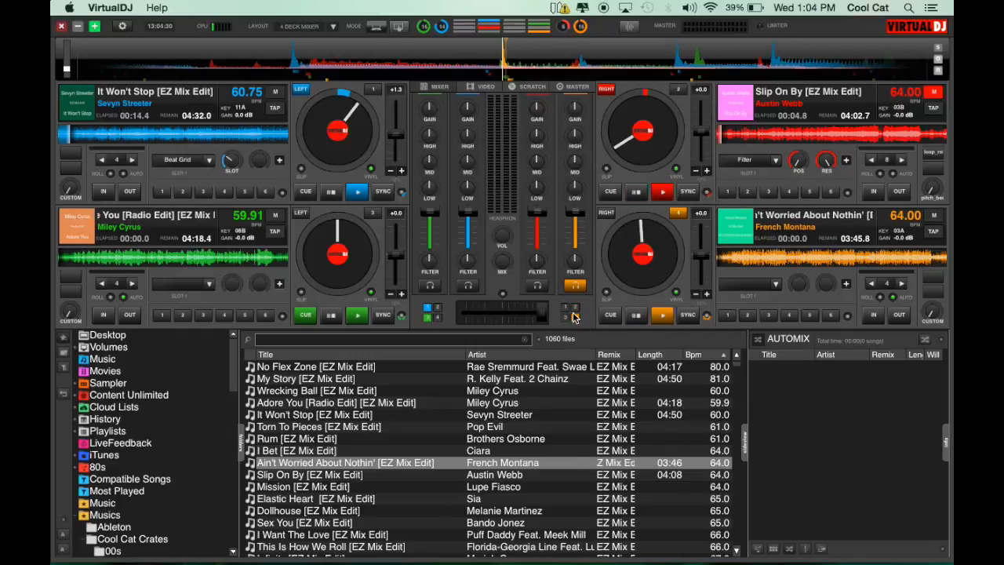
Step: Swap the crossfader assignments, putting decks 2 and 4 on the left side and decks 1 and 3 on the right
click(577, 317)
click(563, 318)
click(566, 308)
click(437, 308)
click(438, 317)
drag(543, 314, 572, 311)
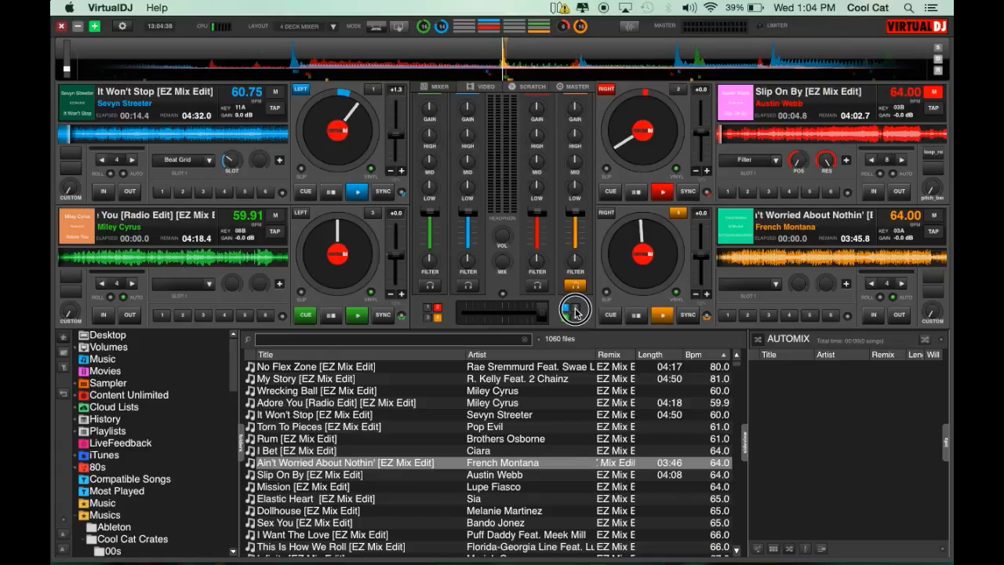
Step: Assign all four decks to the crossfader's left side, then put decks 2 and 4 on its right side
click(427, 309)
click(428, 317)
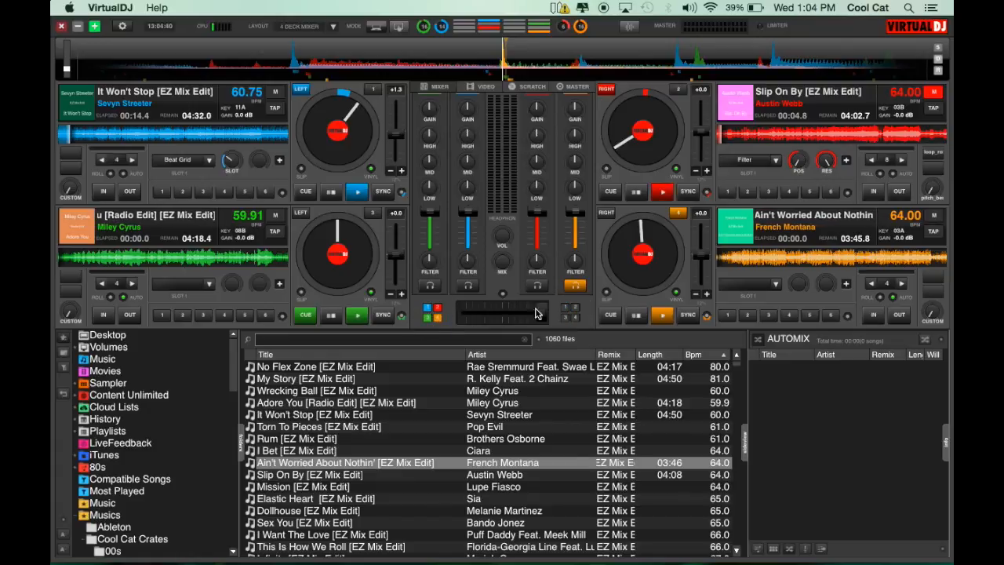
click(575, 308)
click(575, 318)
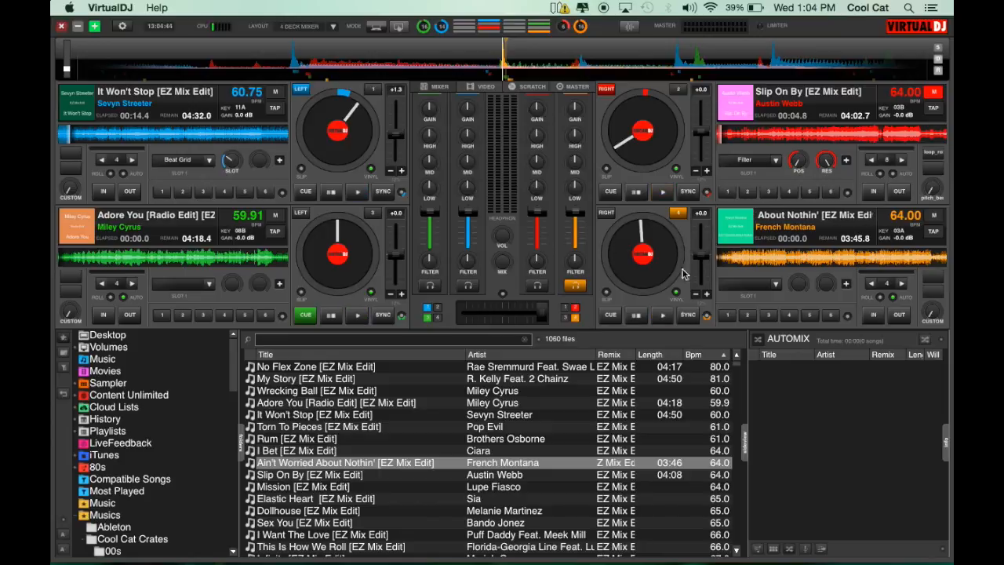
click(682, 215)
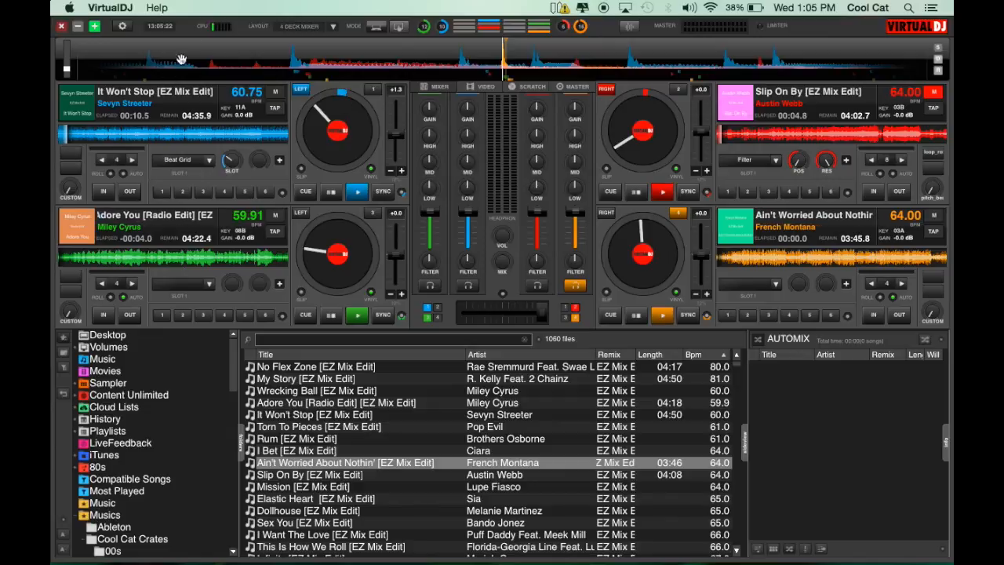
Step: Switch the layout to 6 decks and load Torn To Pieces onto deck 5 and Mission onto deck 6
click(333, 27)
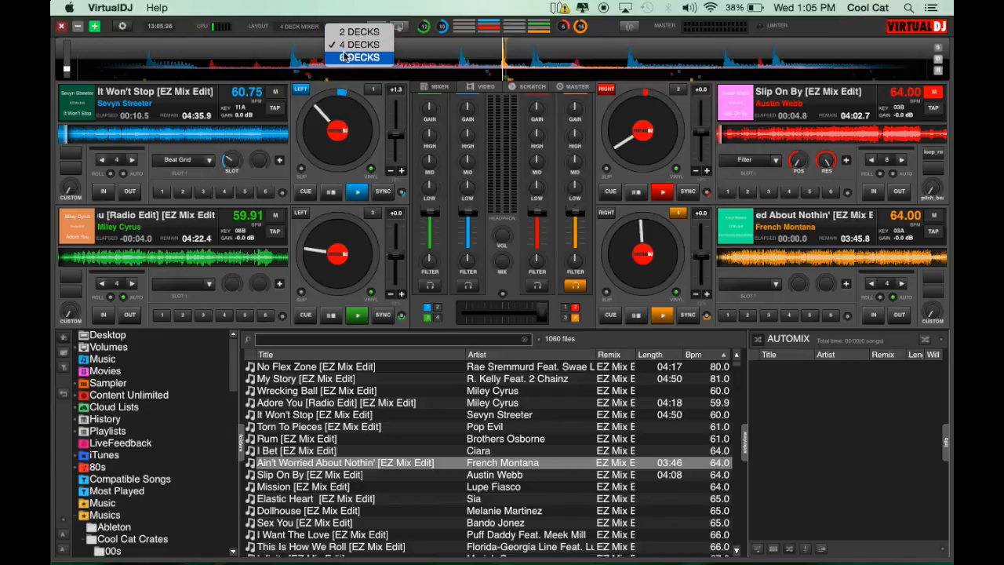
click(345, 57)
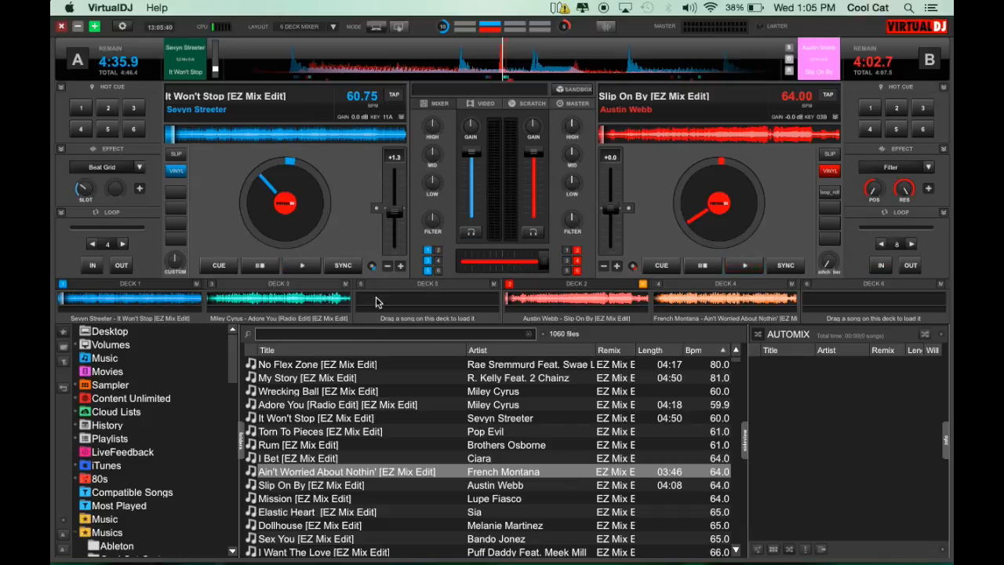
drag(322, 432, 413, 308)
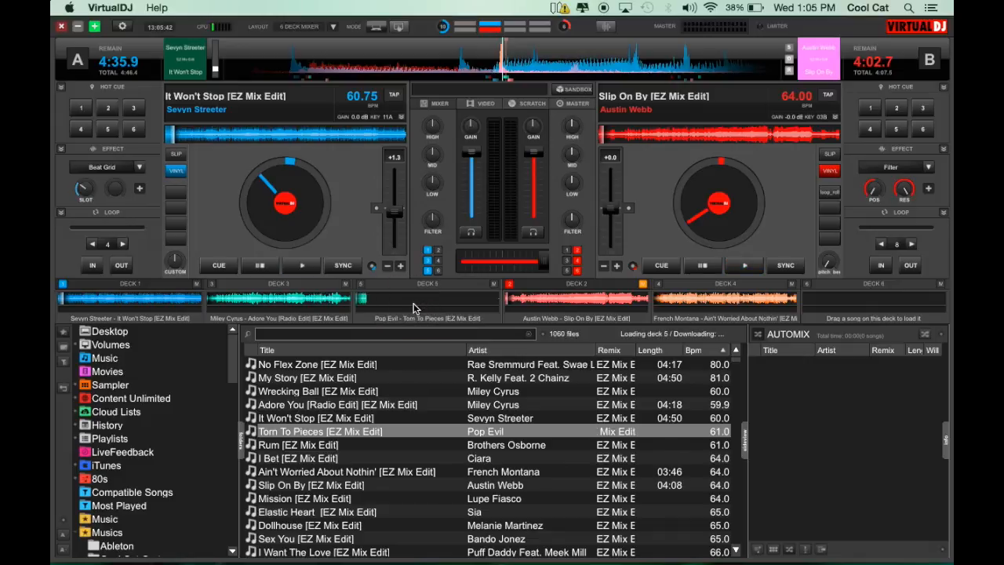
drag(426, 497, 844, 279)
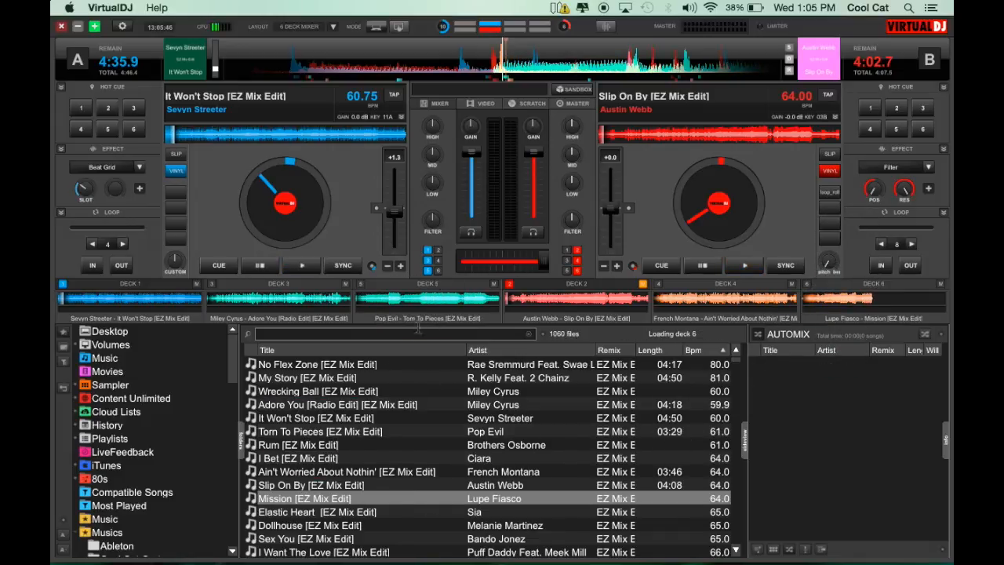
Step: Set deck 5 as the master deck
click(382, 402)
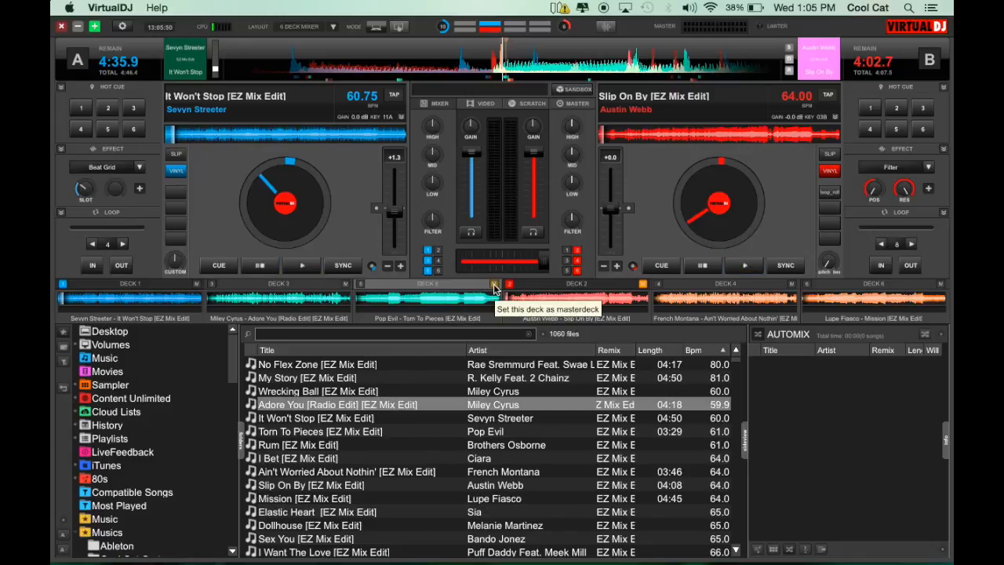
click(494, 286)
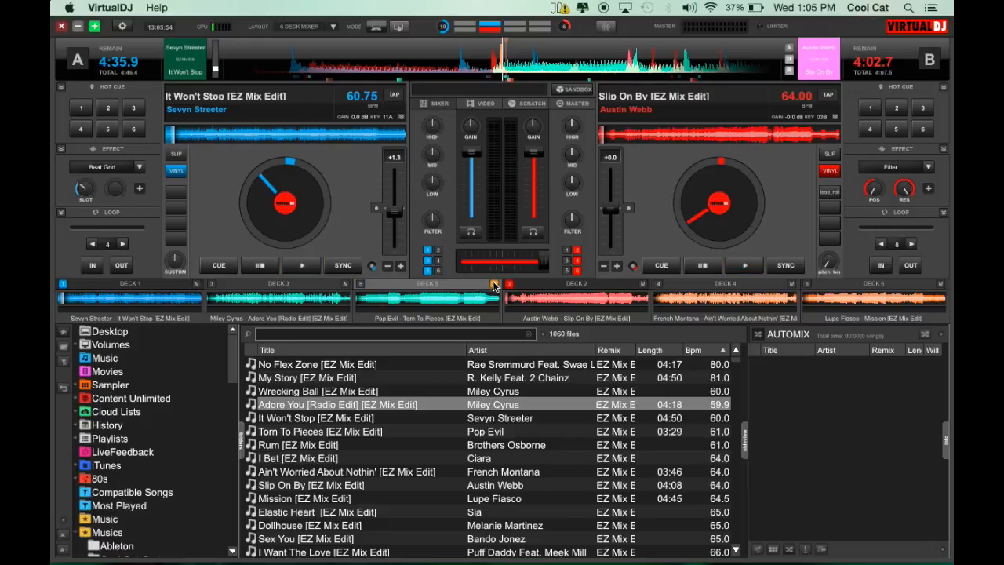
Step: Cycle deck A through decks 5, 3 and 1, finishing with deck 5 assigned to it
click(360, 284)
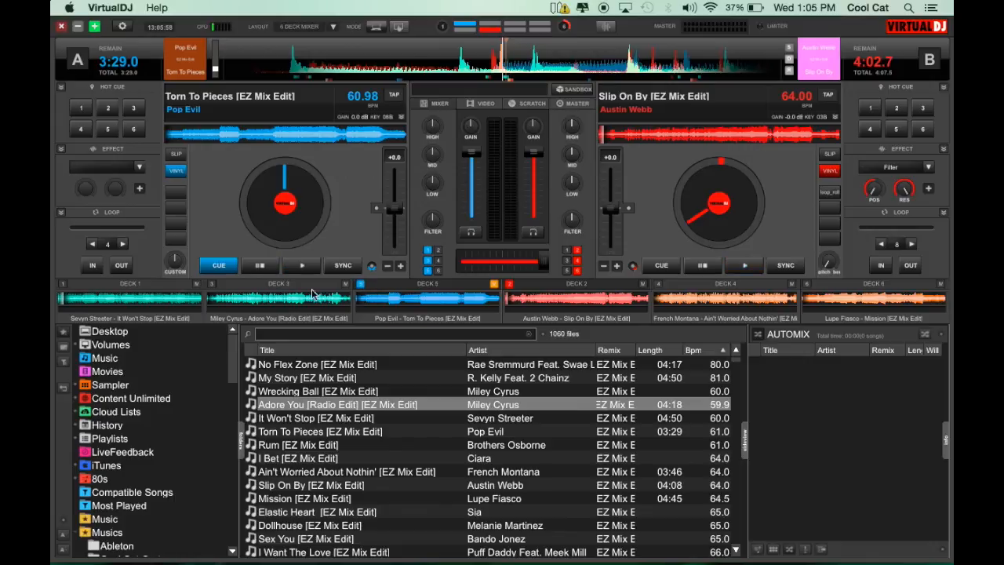
click(211, 284)
click(63, 284)
click(211, 284)
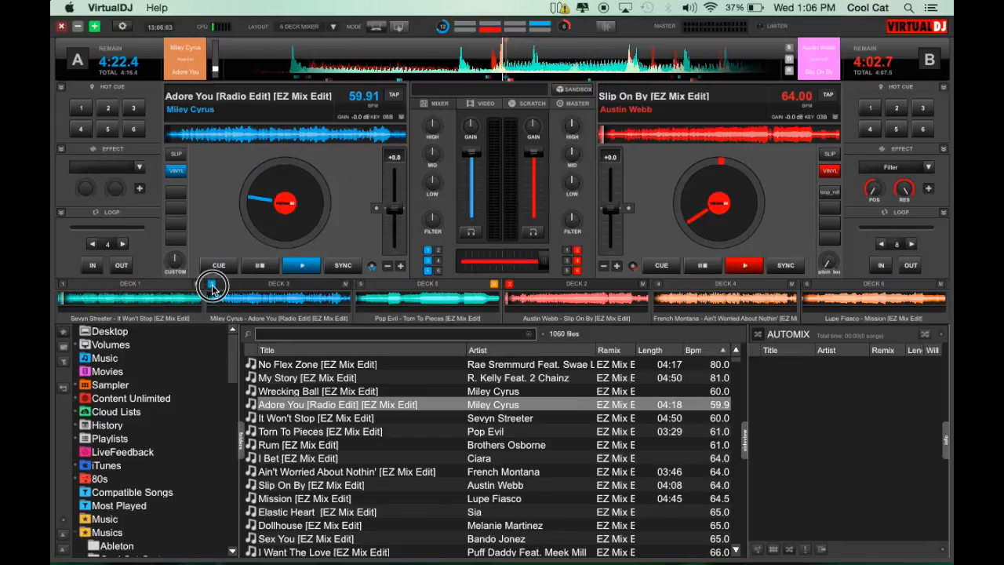
click(360, 285)
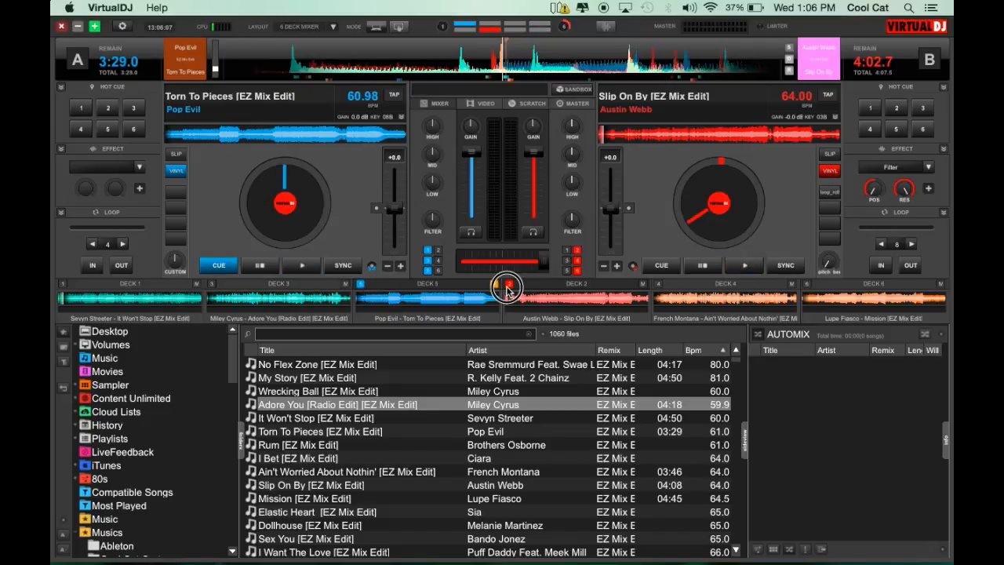
Step: Assign deck 4 and then deck 6 to deck B, and return it to deck 2
click(664, 287)
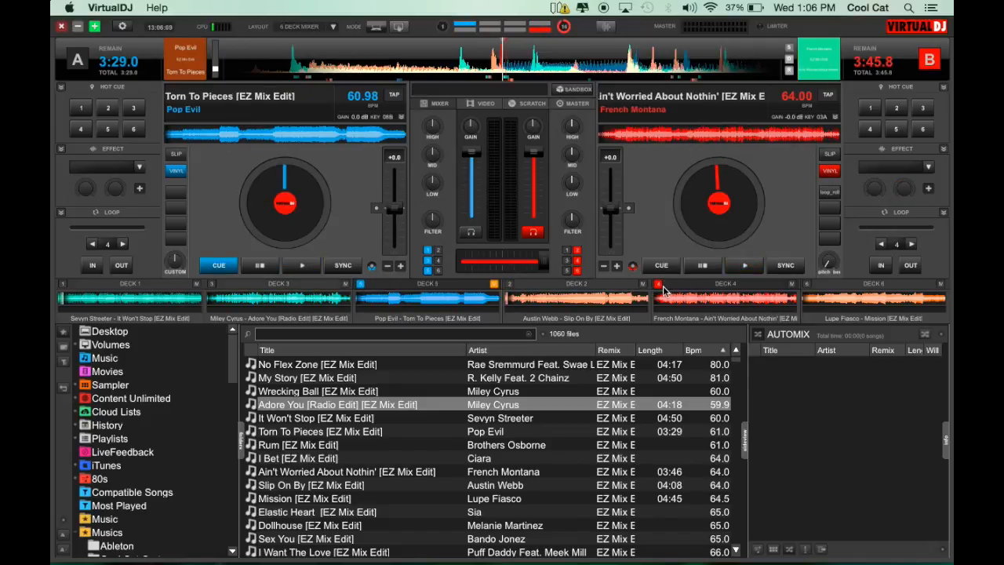
click(819, 287)
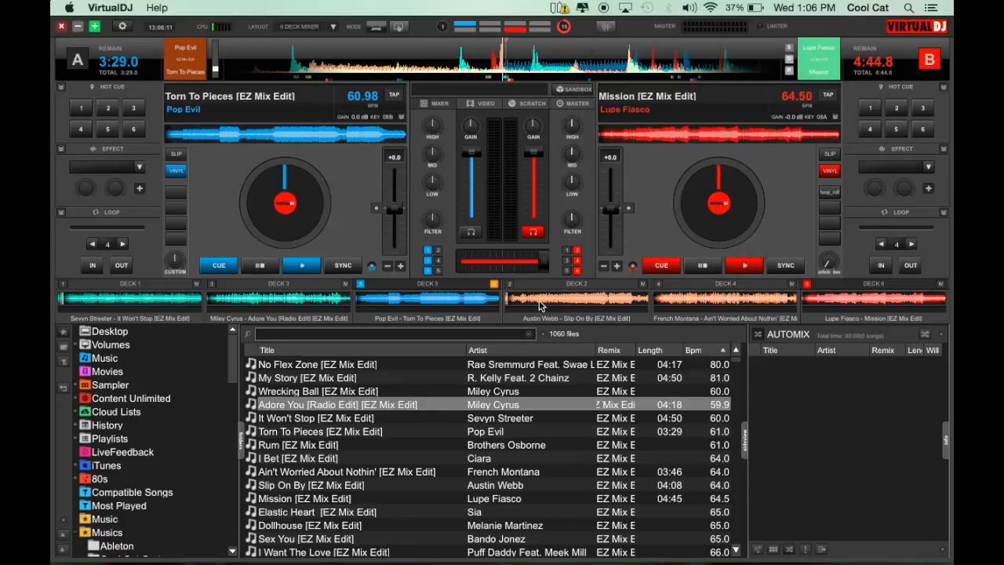
click(521, 284)
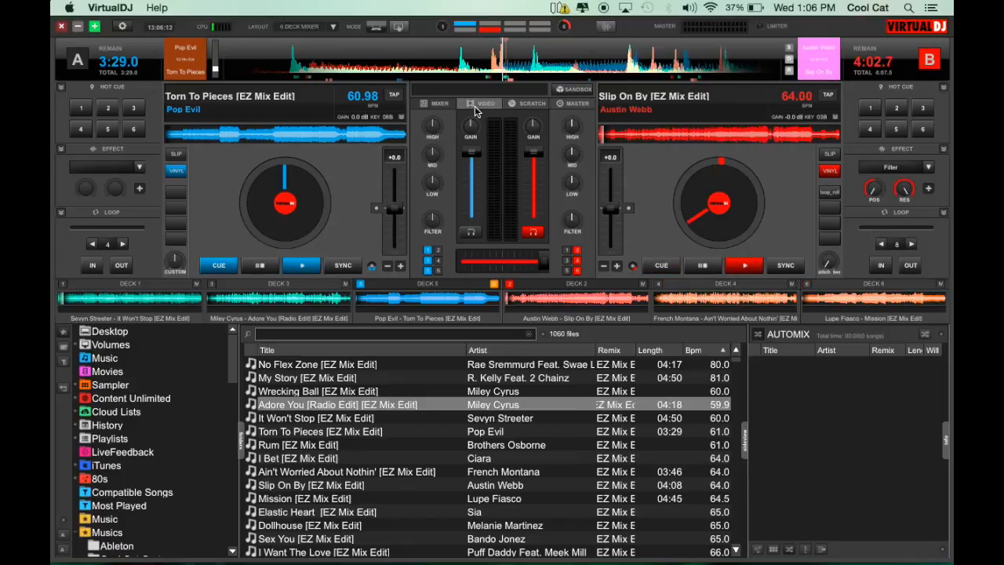
Step: Switch the layout to 4 decks and set deck 4 as the master deck
click(331, 26)
click(347, 43)
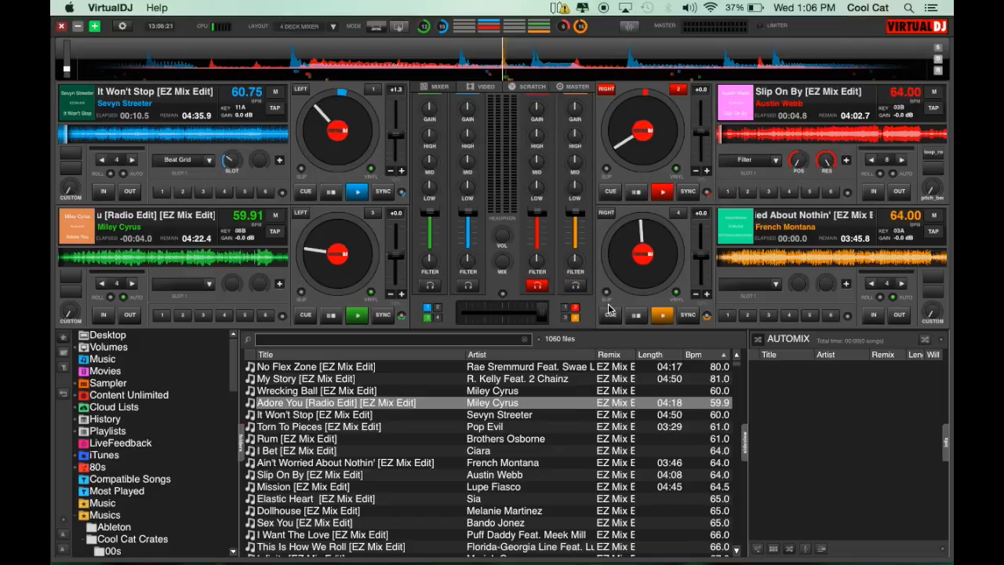
click(933, 219)
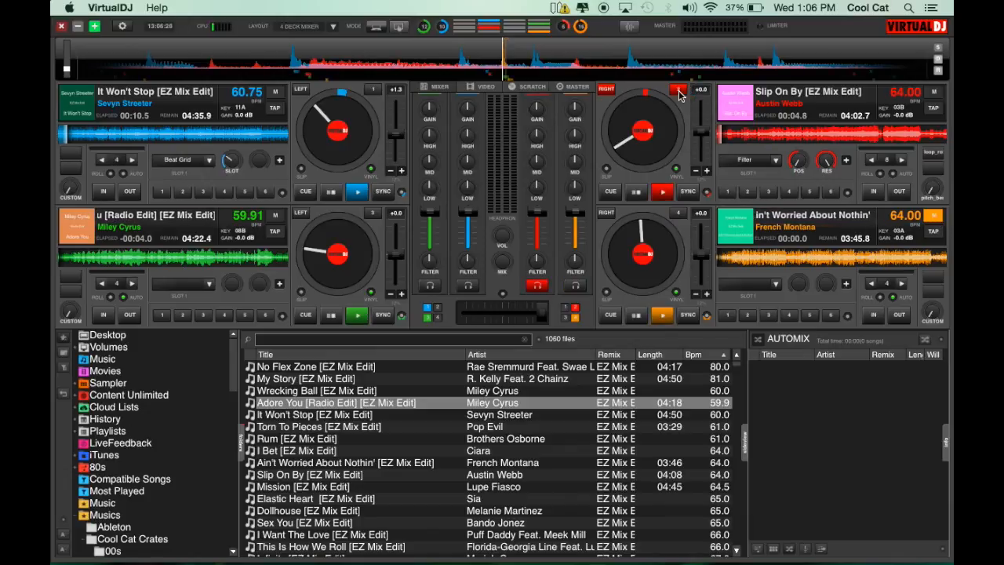
Step: Make decks 4, 3, 1 and 4 the active deck in turn, finishing on deck 3
click(679, 215)
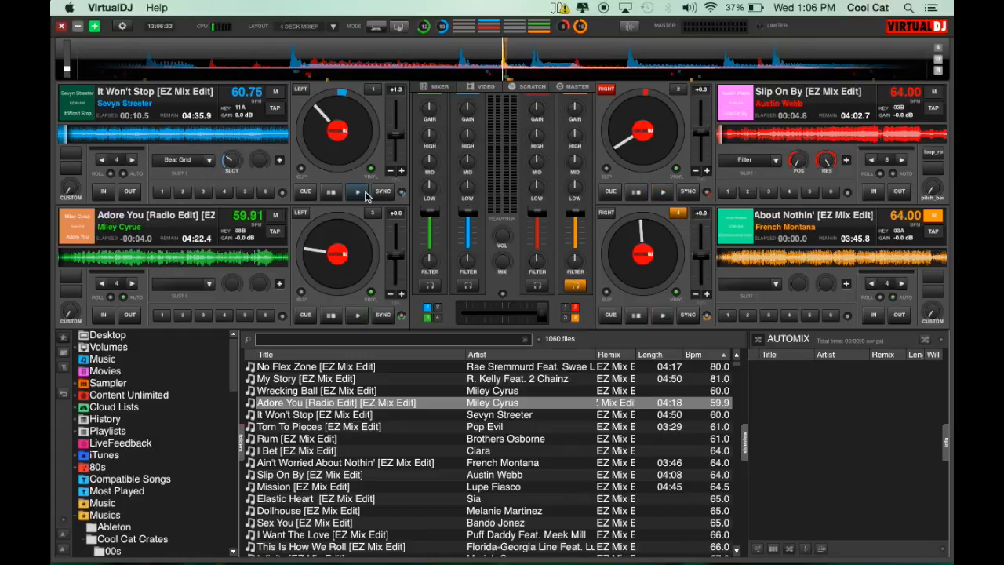
click(372, 214)
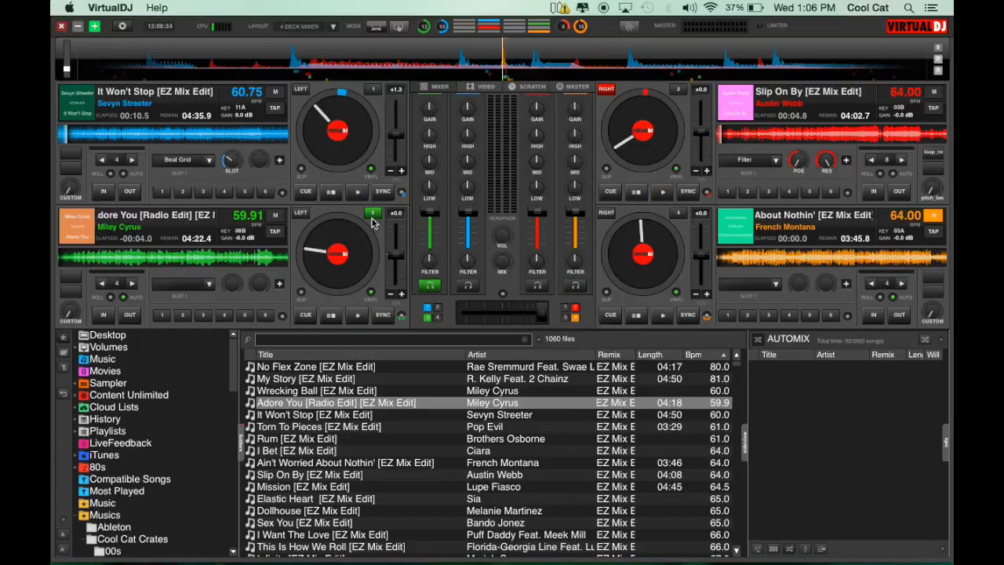
click(374, 90)
click(679, 213)
click(372, 212)
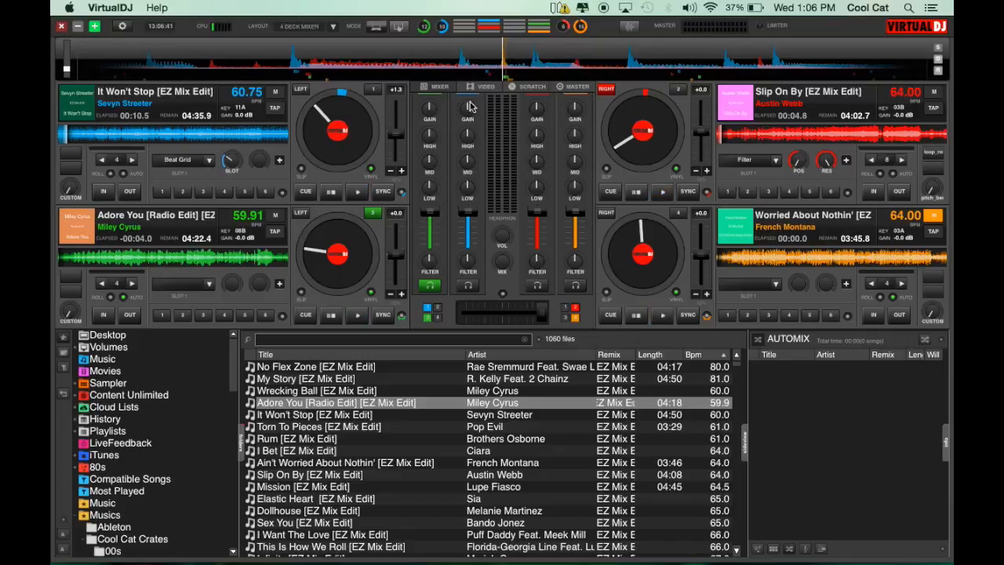
Step: Switch the layout back to 2 decks
click(332, 30)
click(353, 33)
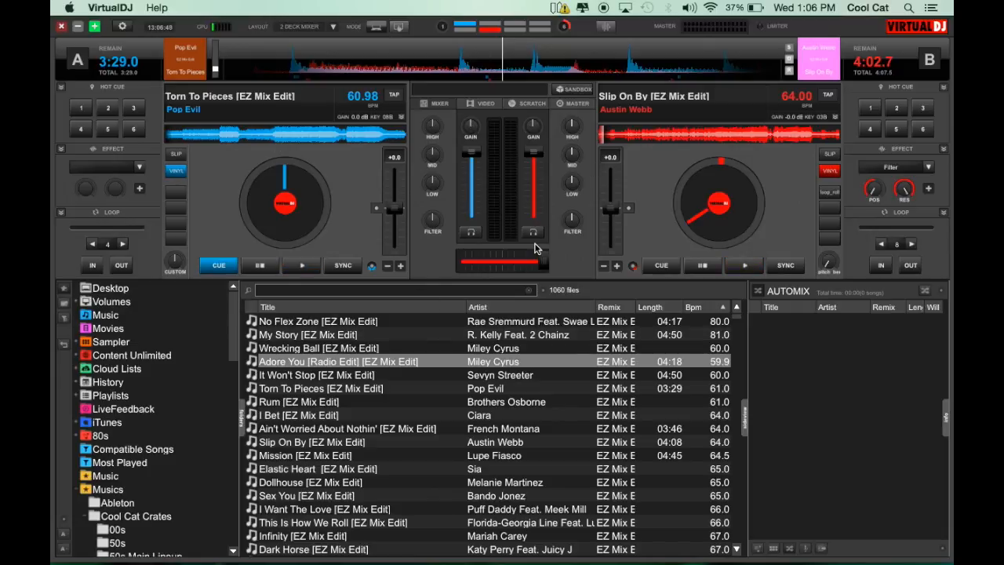
Step: Show the Sidelist and load Ooh La La from it onto deck B and I Like To Move It onto deck A
click(756, 549)
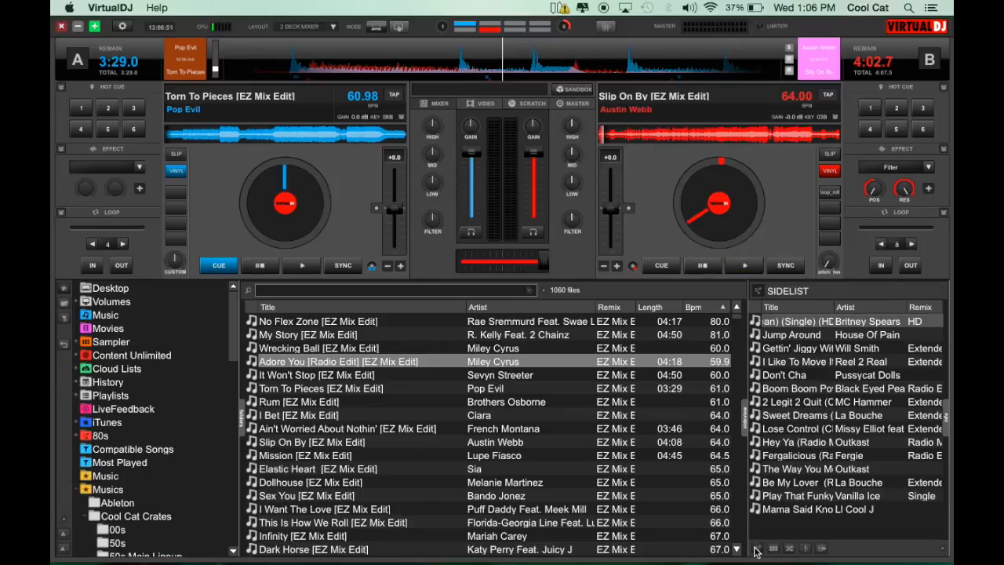
drag(811, 325, 832, 188)
drag(792, 362, 318, 186)
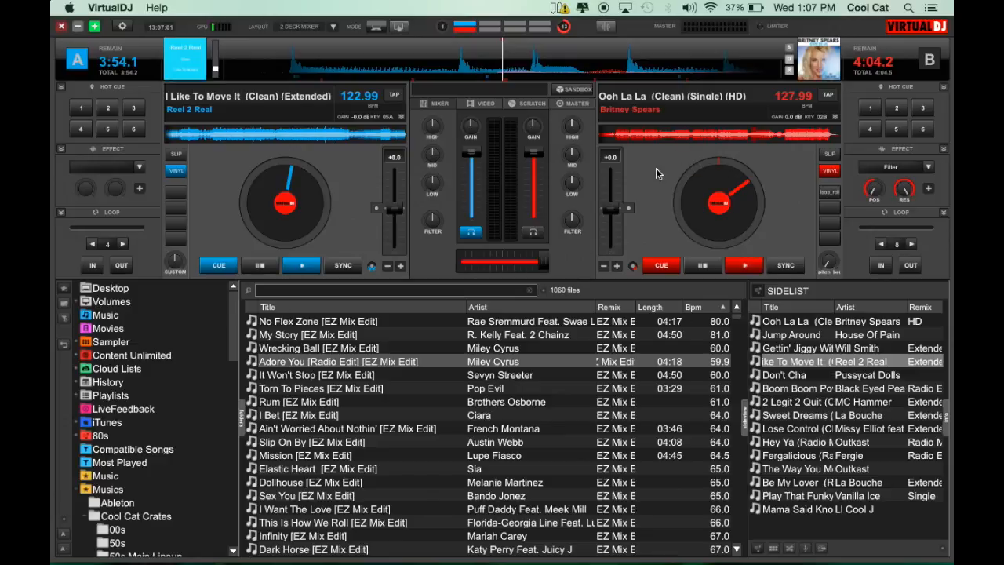
click(334, 30)
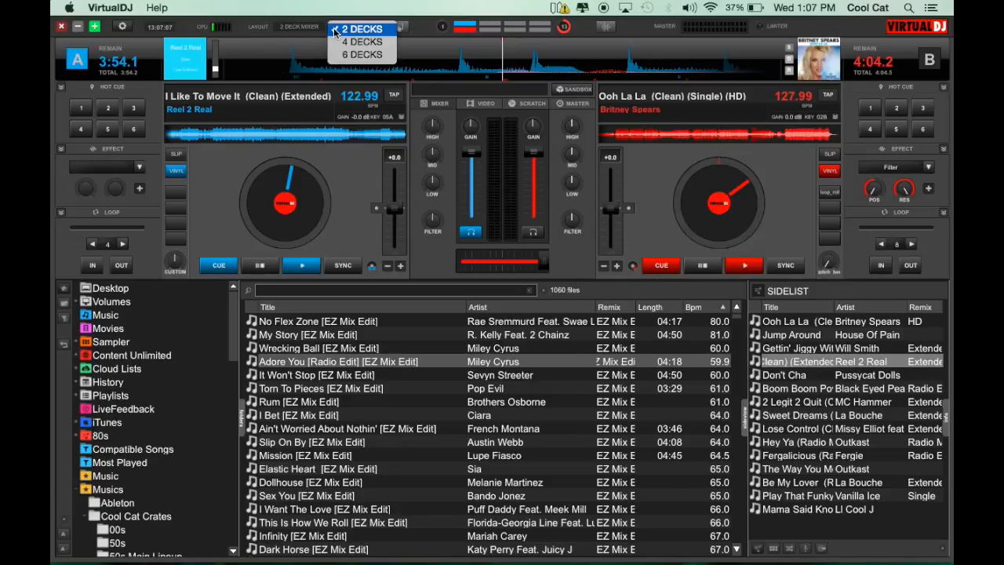
click(248, 30)
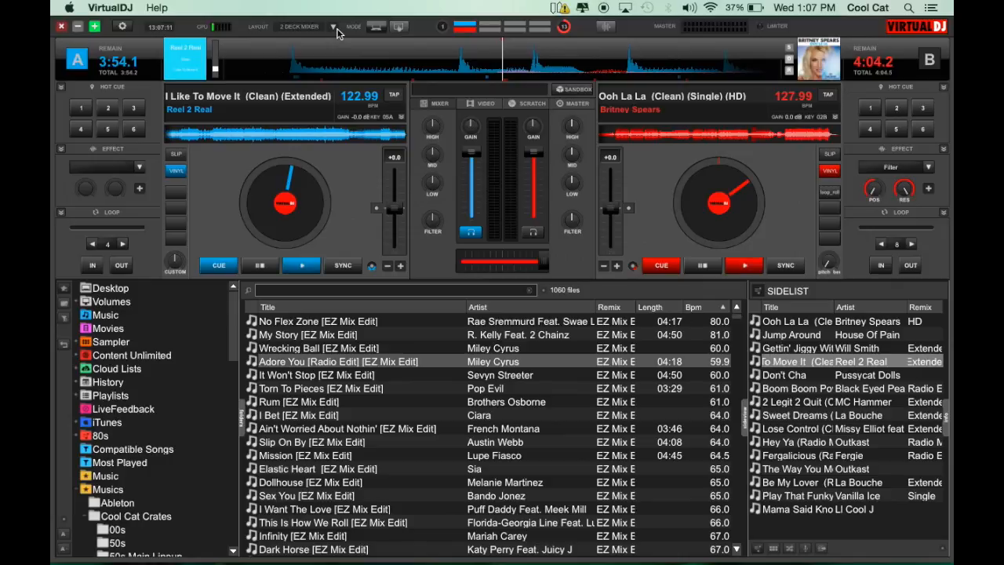